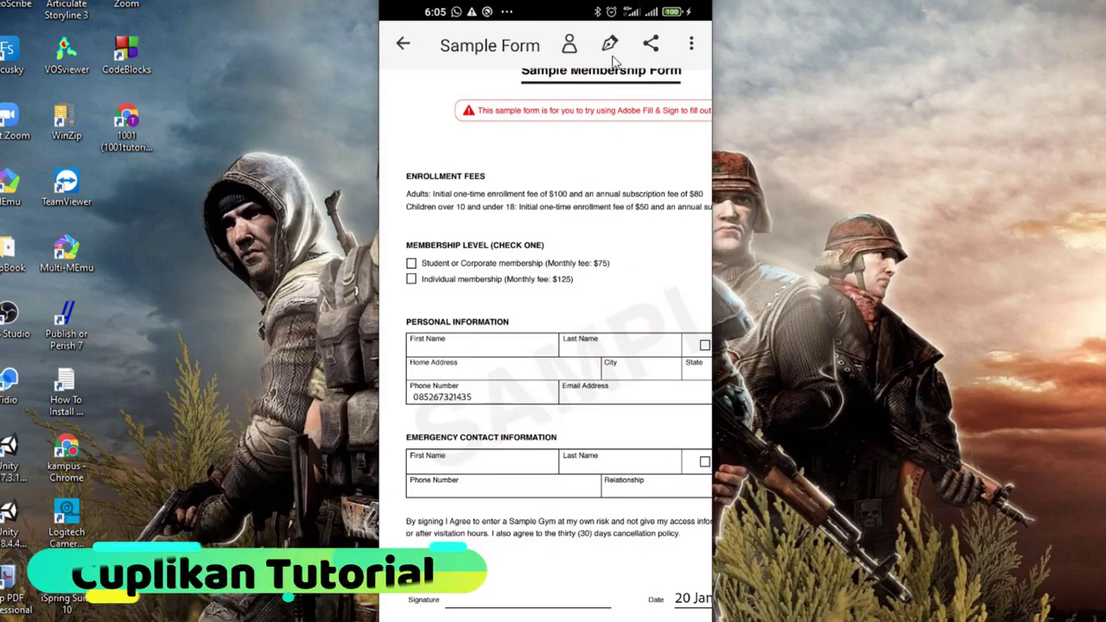
# Glance at the sharing options, then place the saved signature on Sample Form
pyautogui.click(651, 44)
pyautogui.click(612, 55)
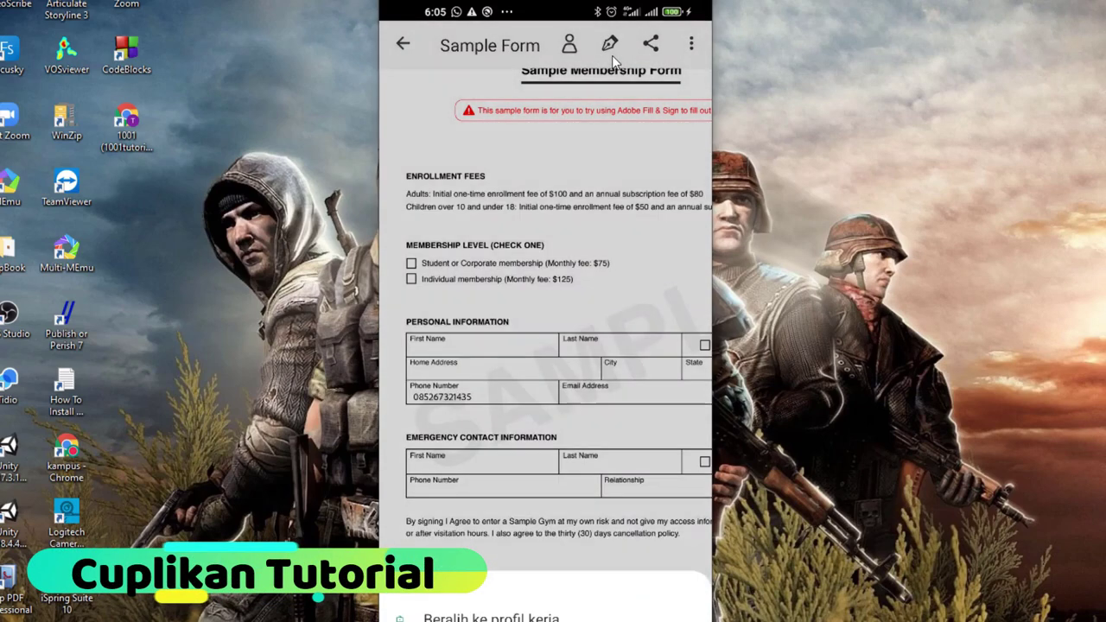
pyautogui.click(612, 53)
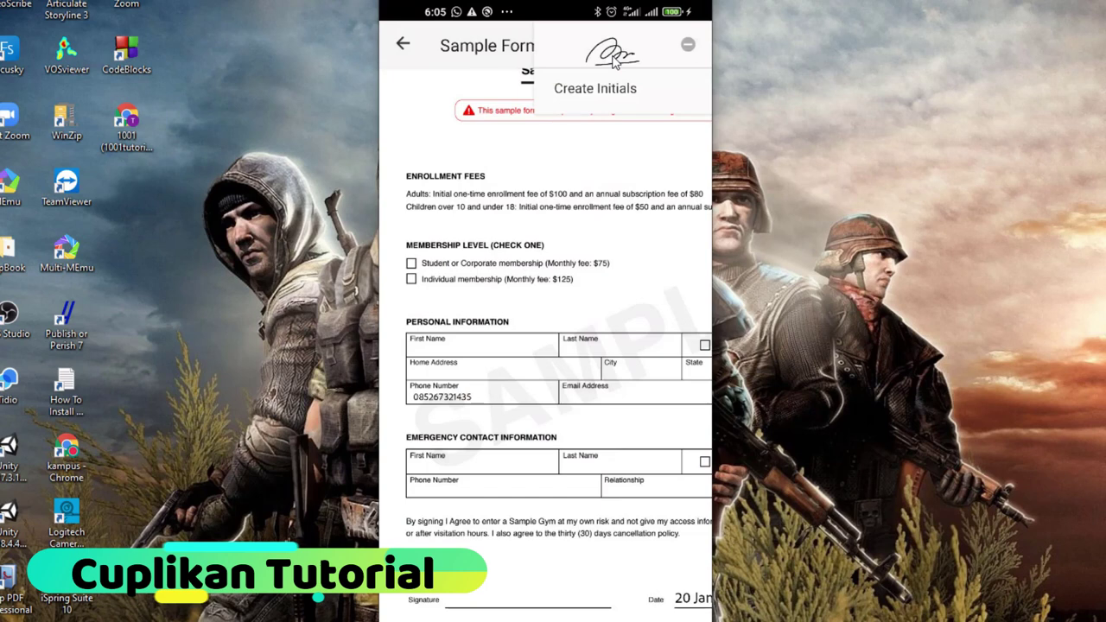
pyautogui.click(614, 55)
# Move the signature onto the Signature line, shrink it, and add a text box beside Last Name
pyautogui.moveTo(541, 380); pyautogui.dragTo(523, 566)
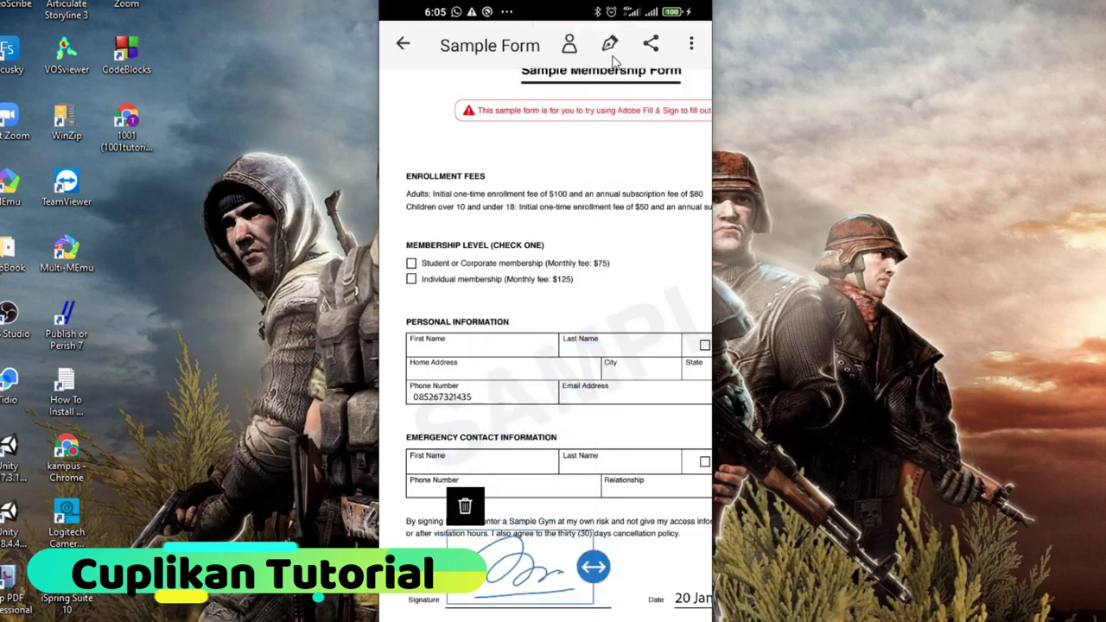
pyautogui.click(612, 58)
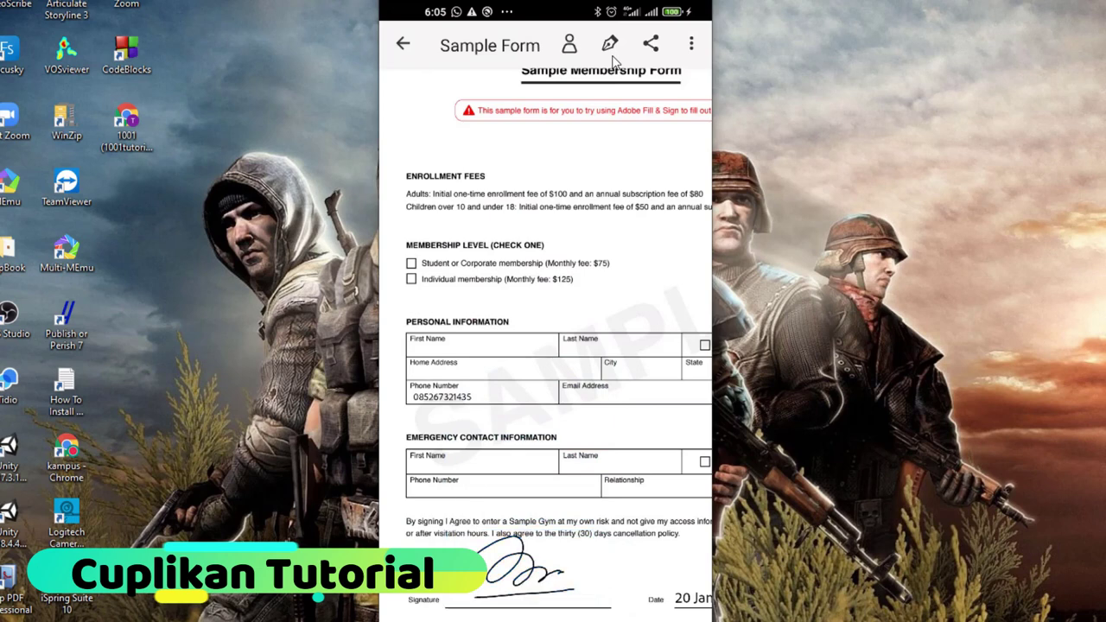
pyautogui.click(527, 570)
pyautogui.moveTo(594, 567)
pyautogui.mouseDown()
pyautogui.moveTo(553, 577)
pyautogui.moveTo(527, 561)
pyautogui.mouseUp()
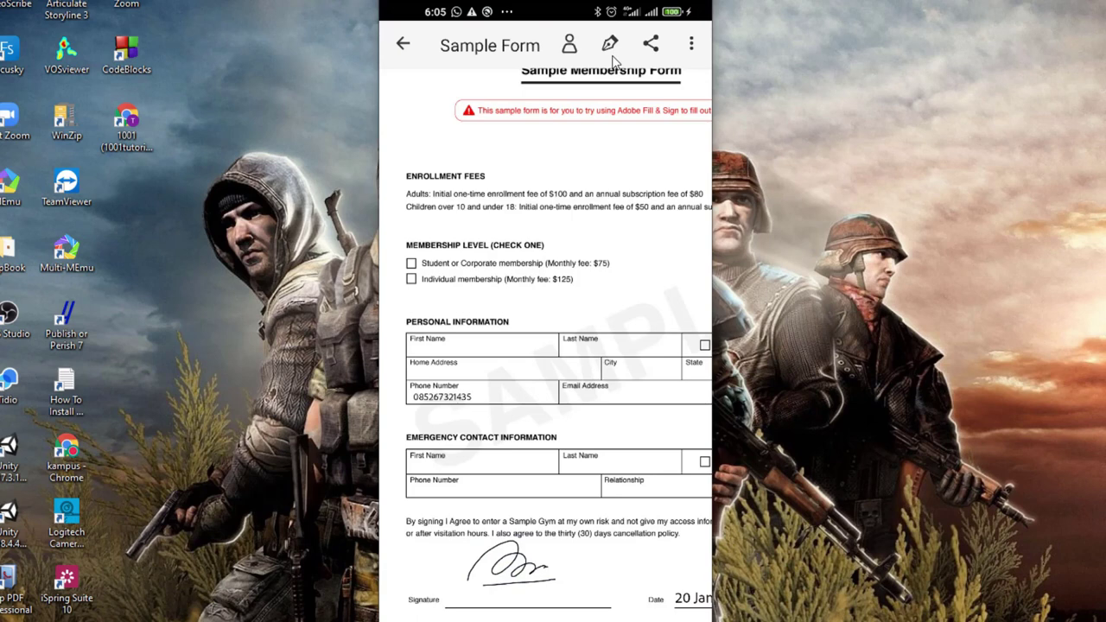
pyautogui.click(621, 318)
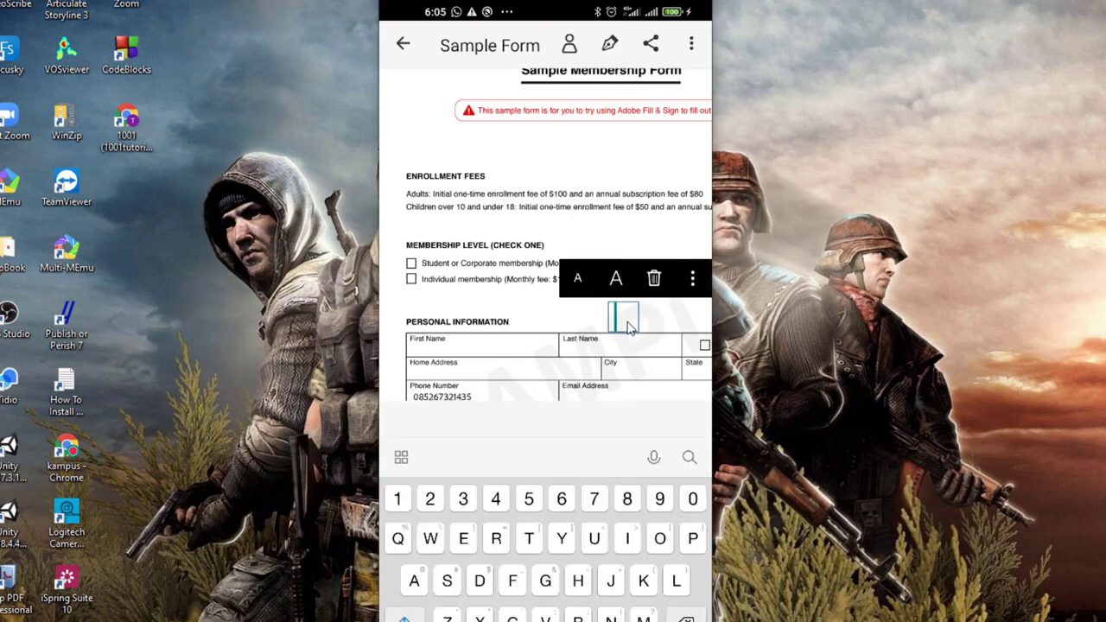
# Type 'Etdtrey' into the new text box beside Last Name
pyautogui.write('Etdtrey')
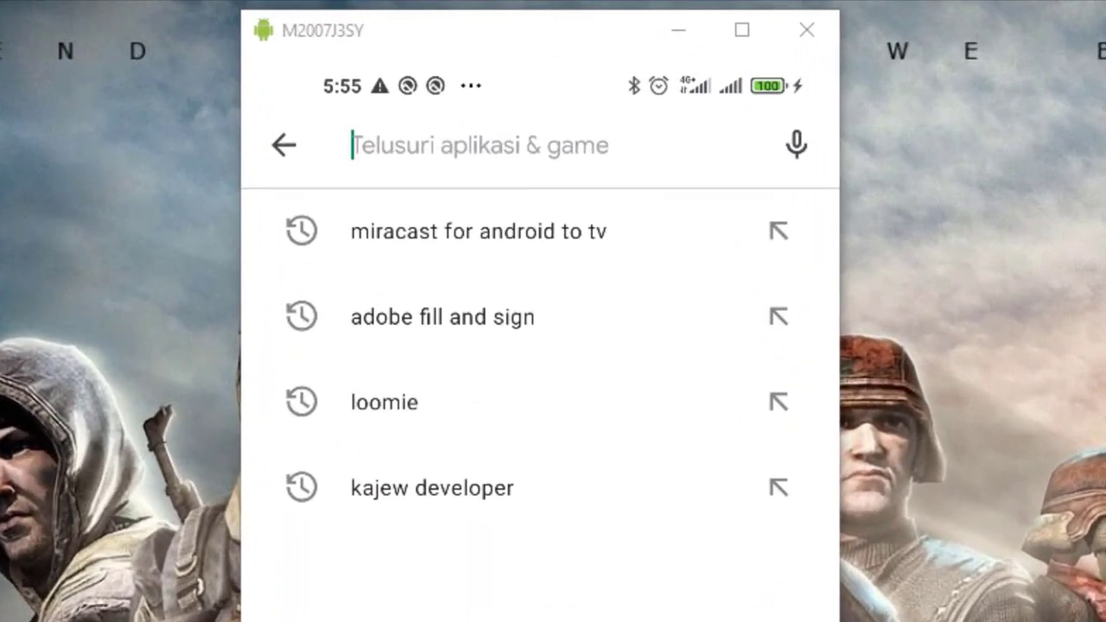
# Search the Play Store for 'adobe fill and sign' and launch the app from its result
pyautogui.write('adobe ')
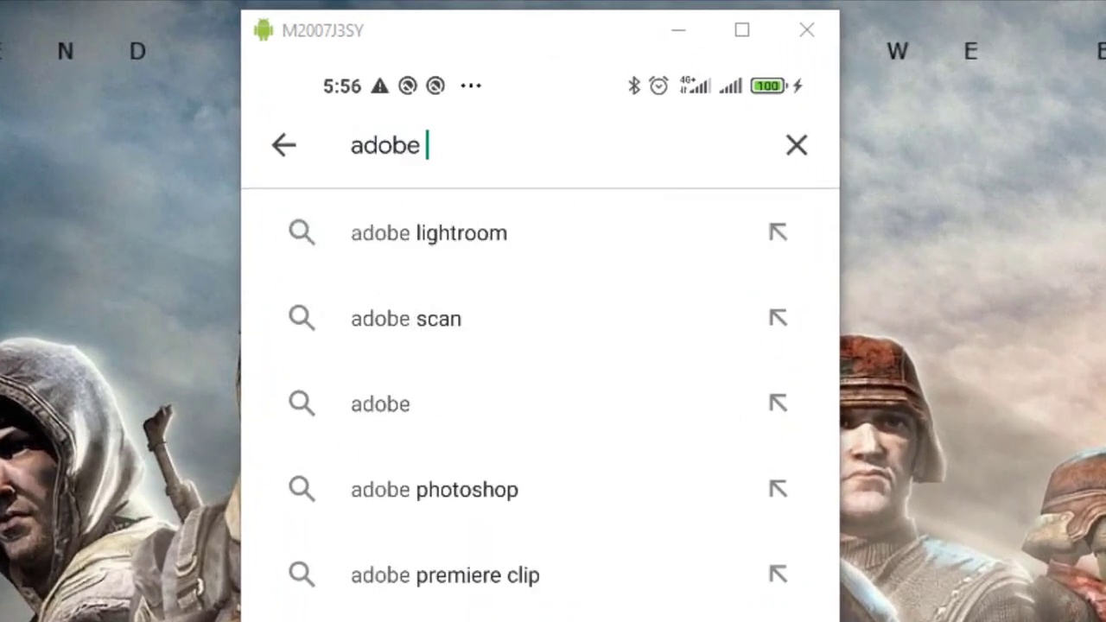
pyautogui.write('fill ')
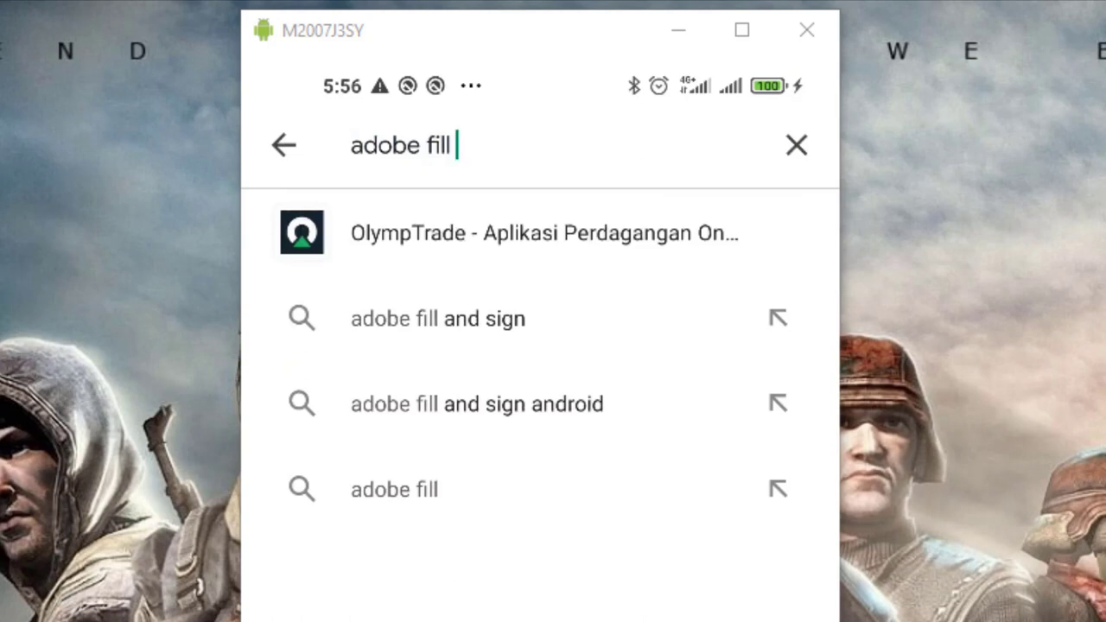
pyautogui.write('and si')
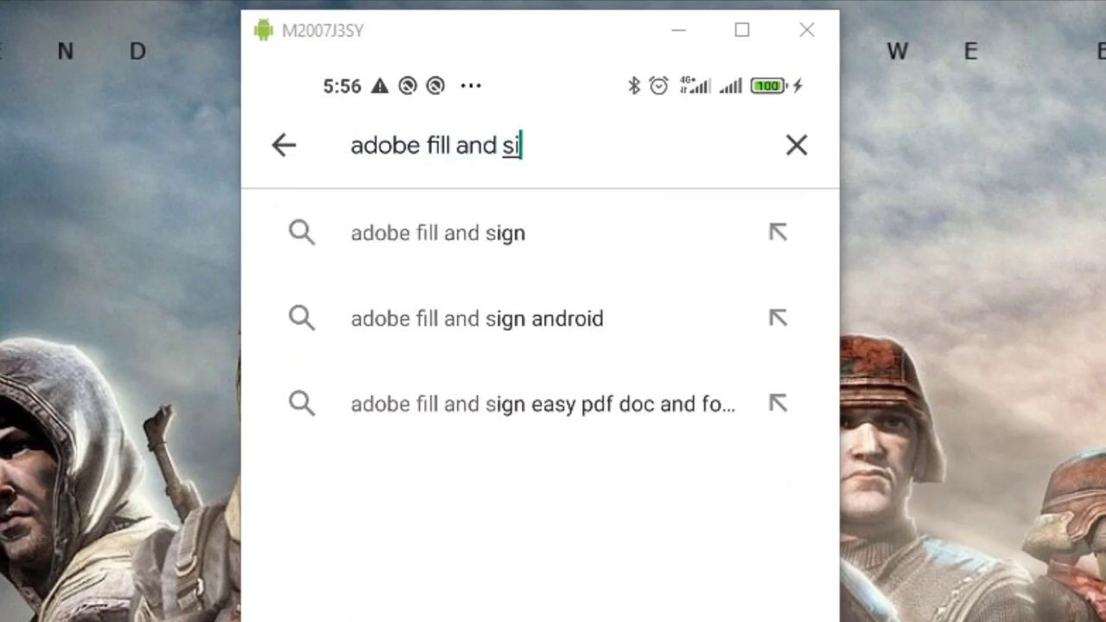
pyautogui.write('gn')
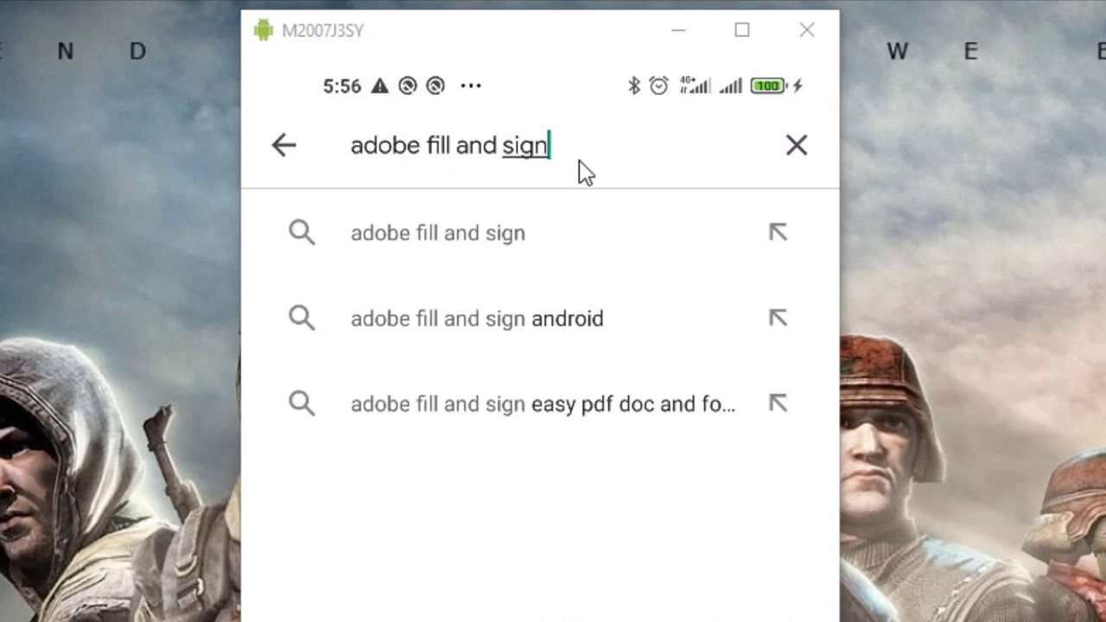
pyautogui.press('Return')
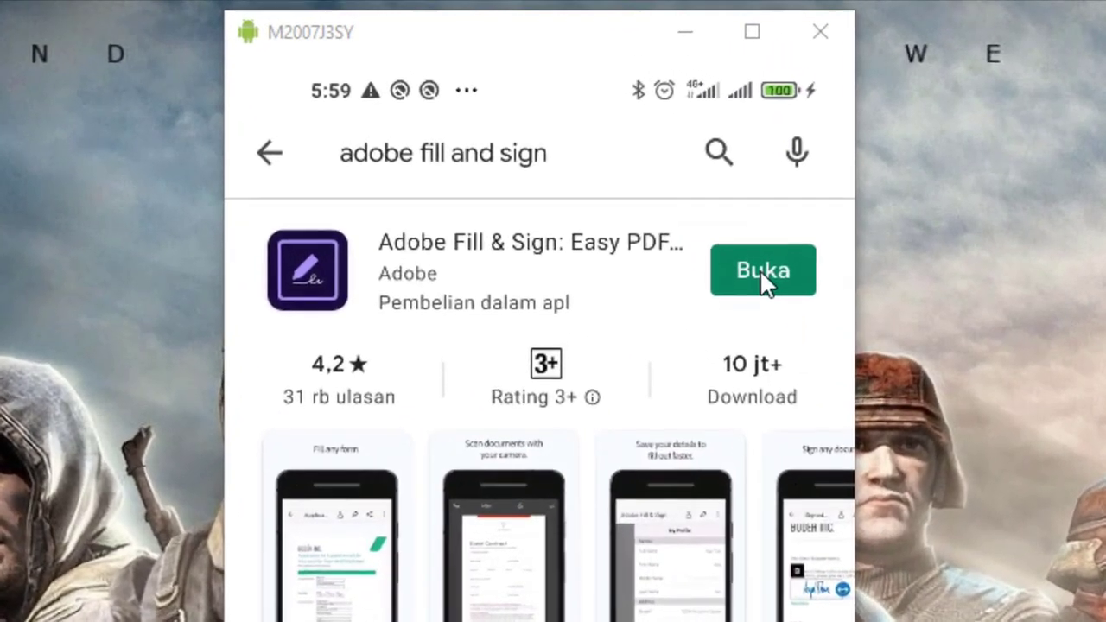
pyautogui.click(762, 279)
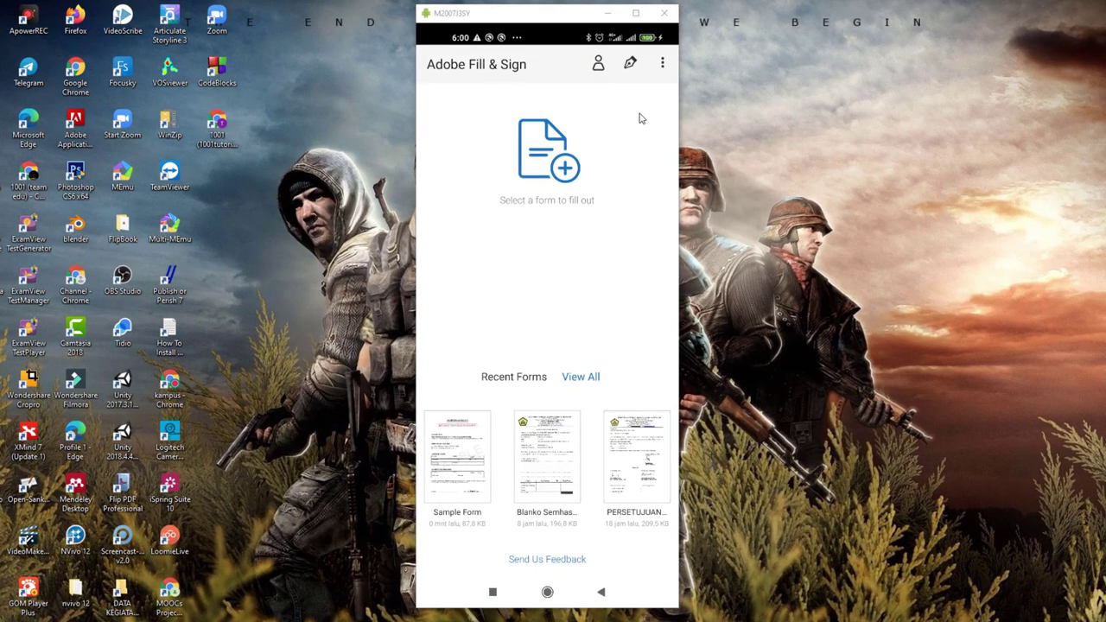
# Preview the new-form options (From PDF File, Photo Library, Take a Picture) and dismiss them
pyautogui.click(573, 207)
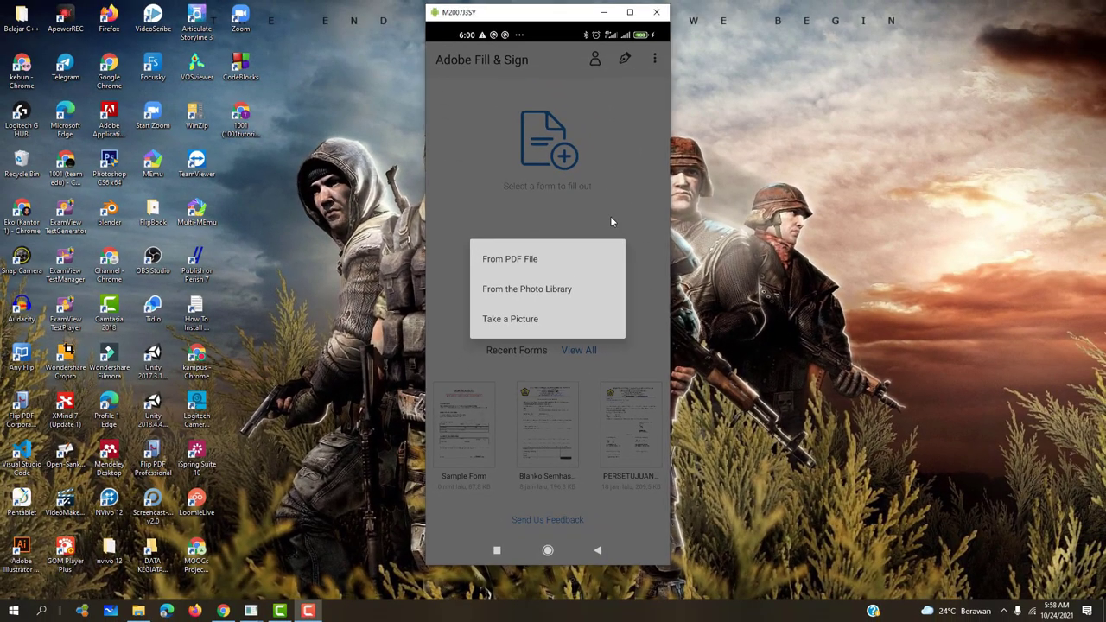
pyautogui.click(611, 222)
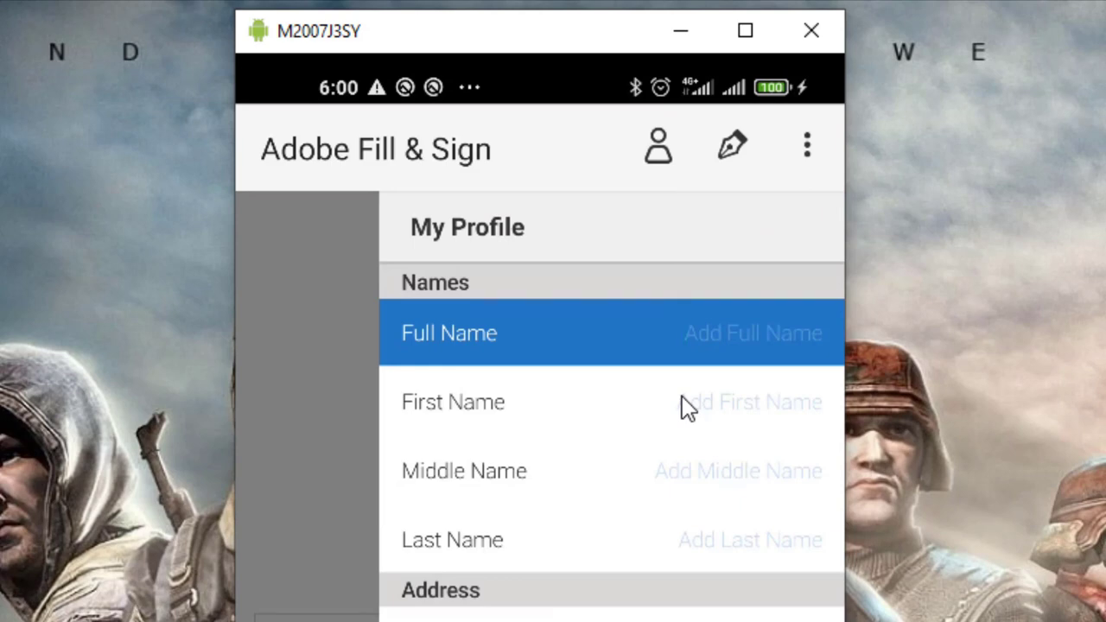
# Step through the First, Middle and Last Name fields, scroll the profile, then close My Profile
pyautogui.press('Down')
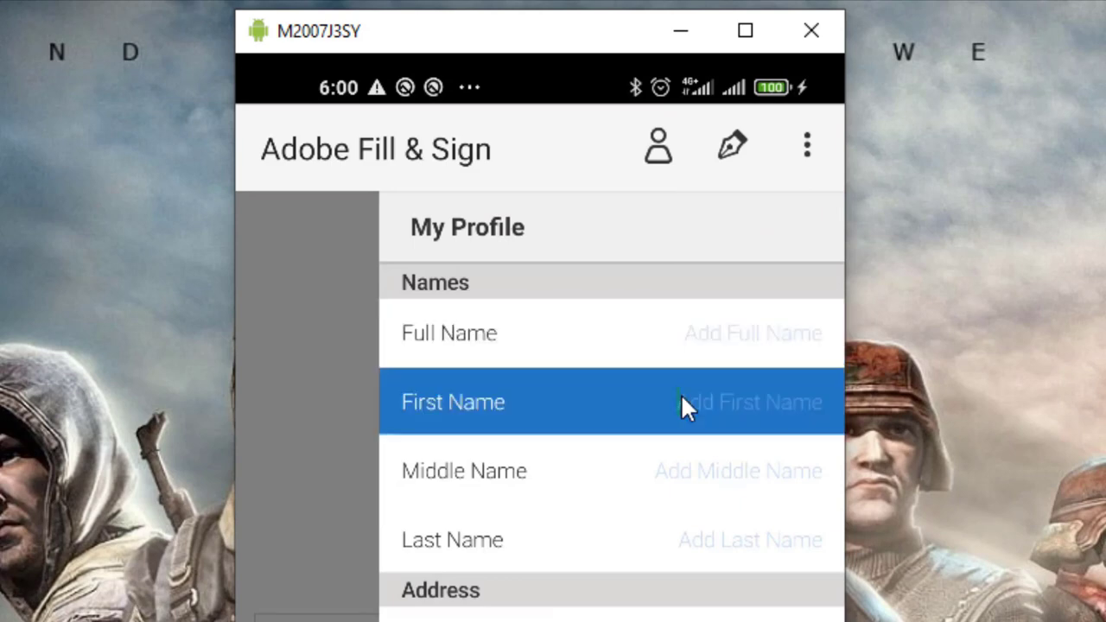
pyautogui.press('Down')
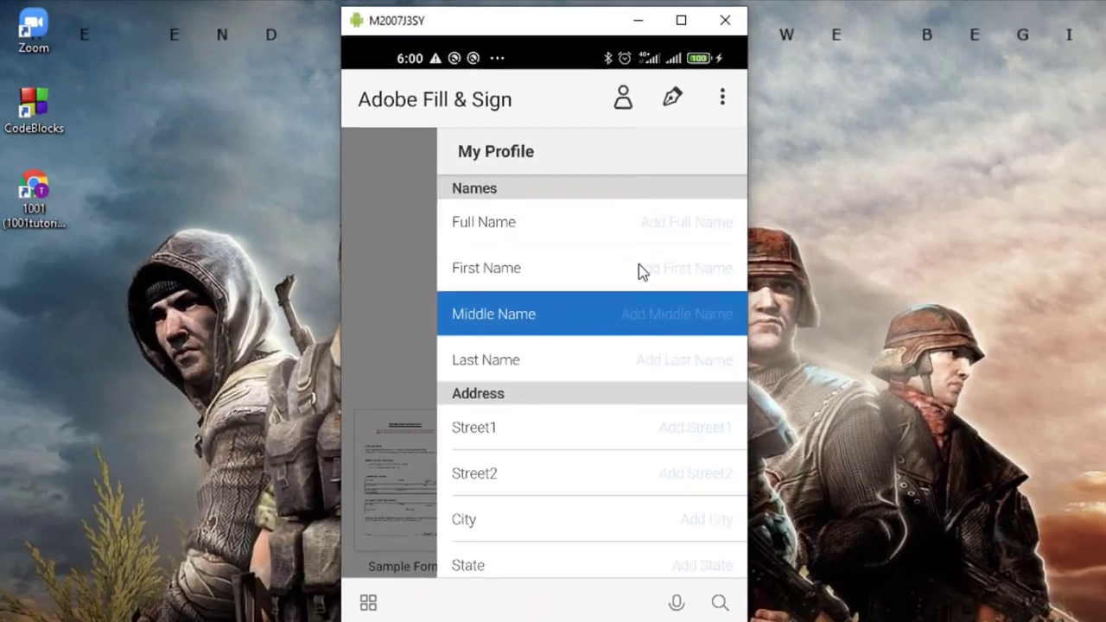
pyautogui.press('Down')
pyautogui.scroll(-3, 633, 253)
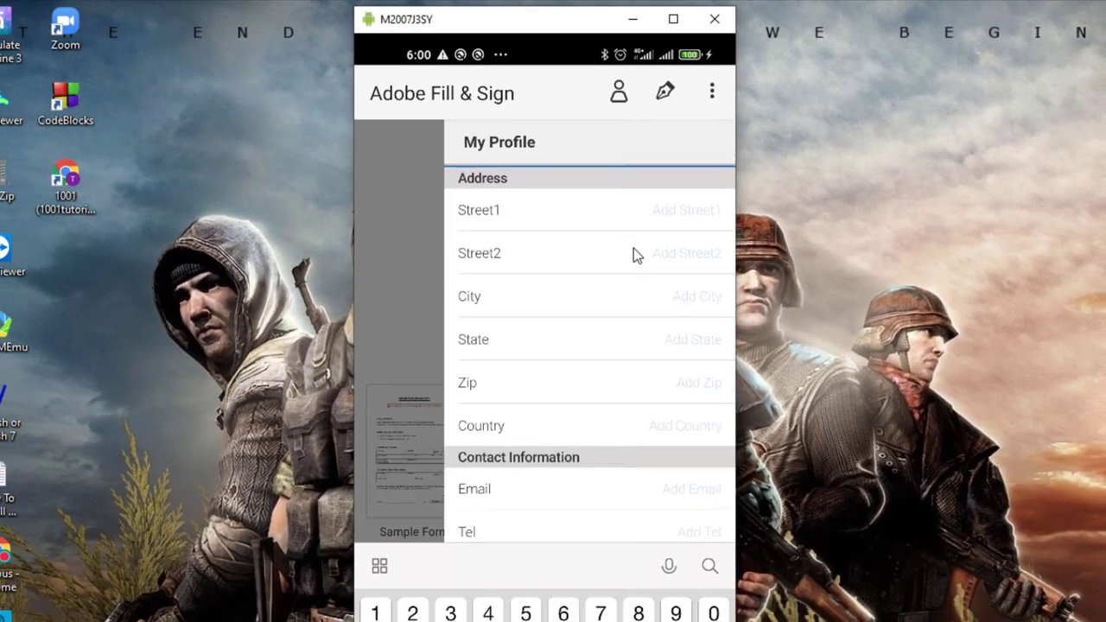
pyautogui.scroll(-3, 634, 253)
pyautogui.scroll(2, 634, 252)
pyautogui.scroll(3, 634, 252)
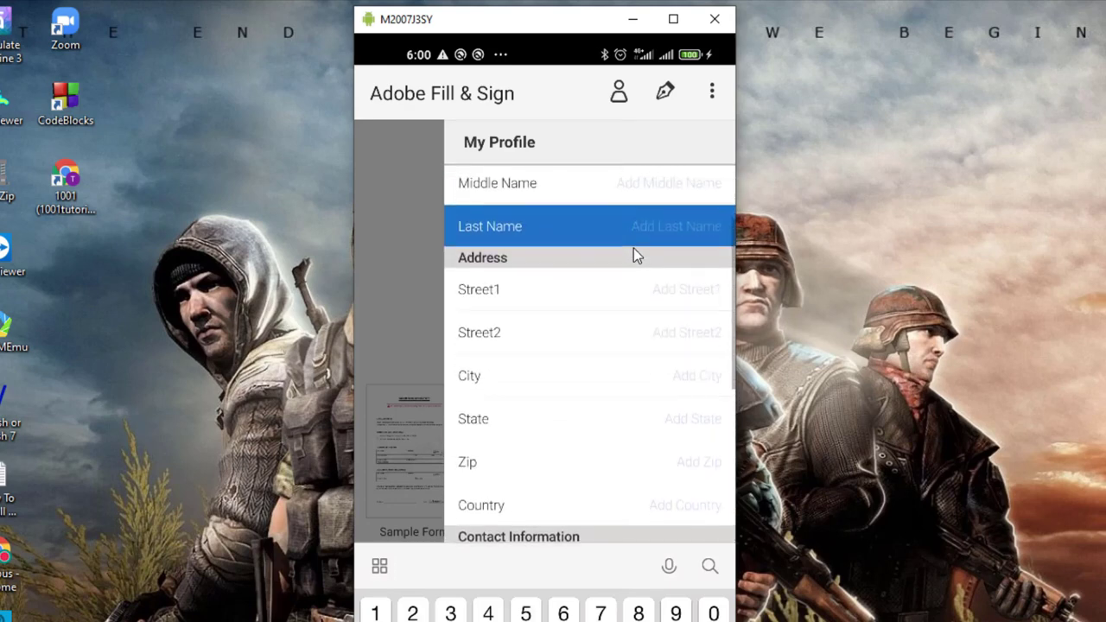
pyautogui.scroll(-2, 633, 248)
pyautogui.scroll(-3, 634, 248)
pyautogui.scroll(-3, 633, 248)
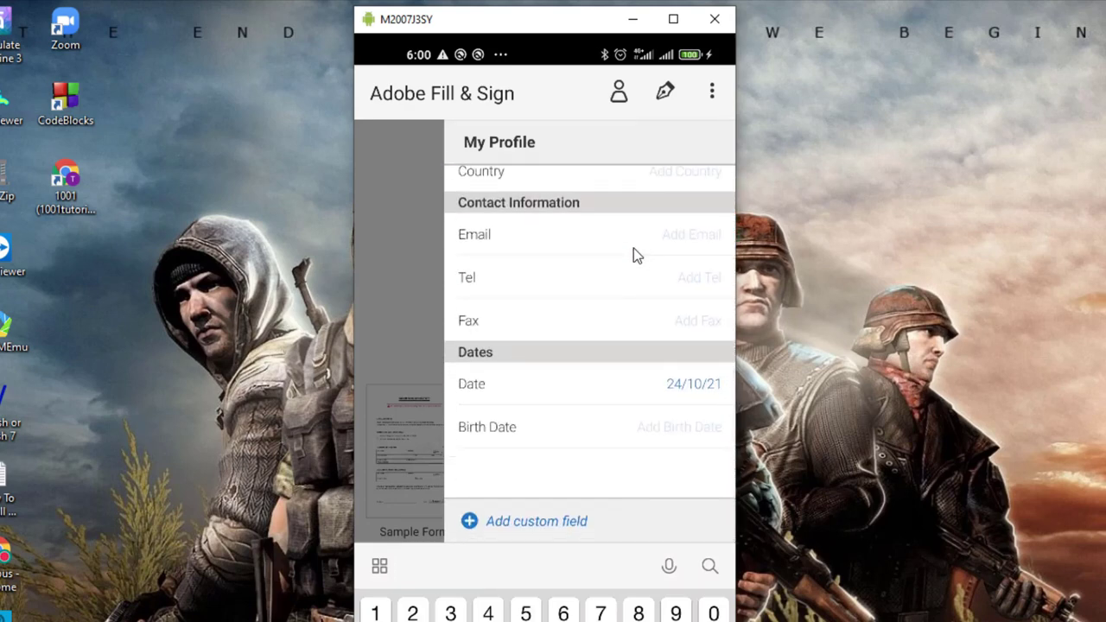
pyautogui.scroll(5, 634, 248)
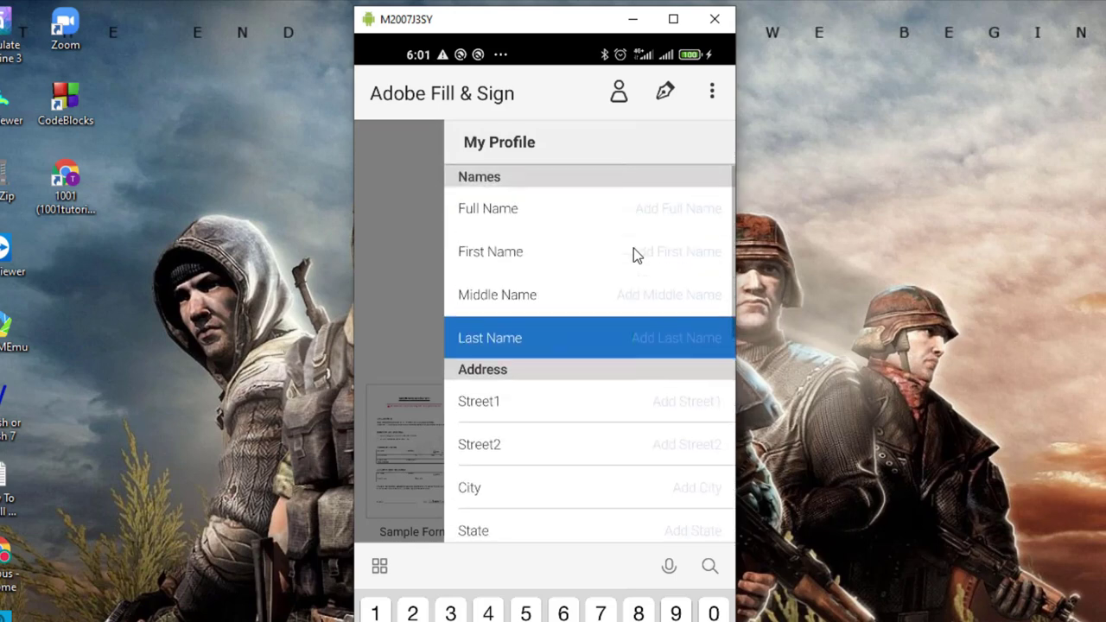
pyautogui.press('Escape')
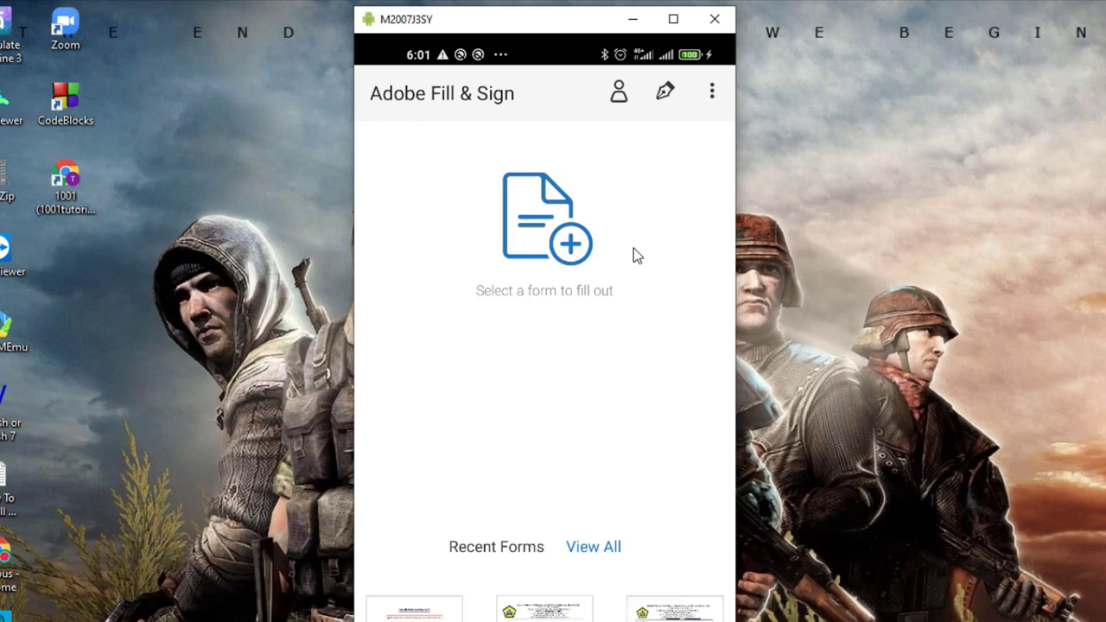
pyautogui.click(712, 95)
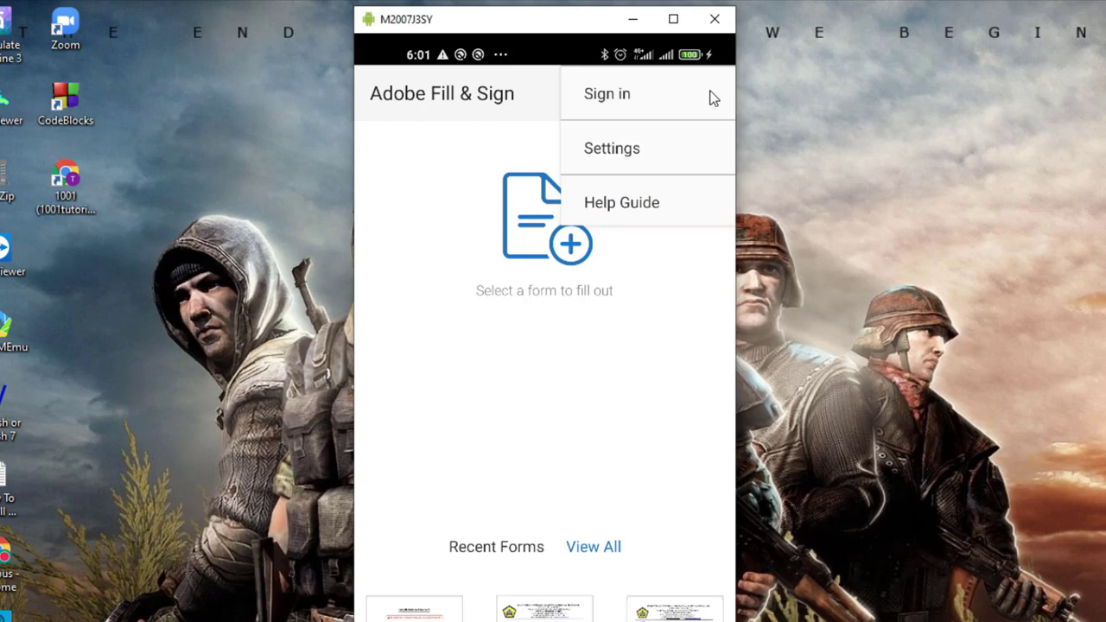
pyautogui.click(713, 98)
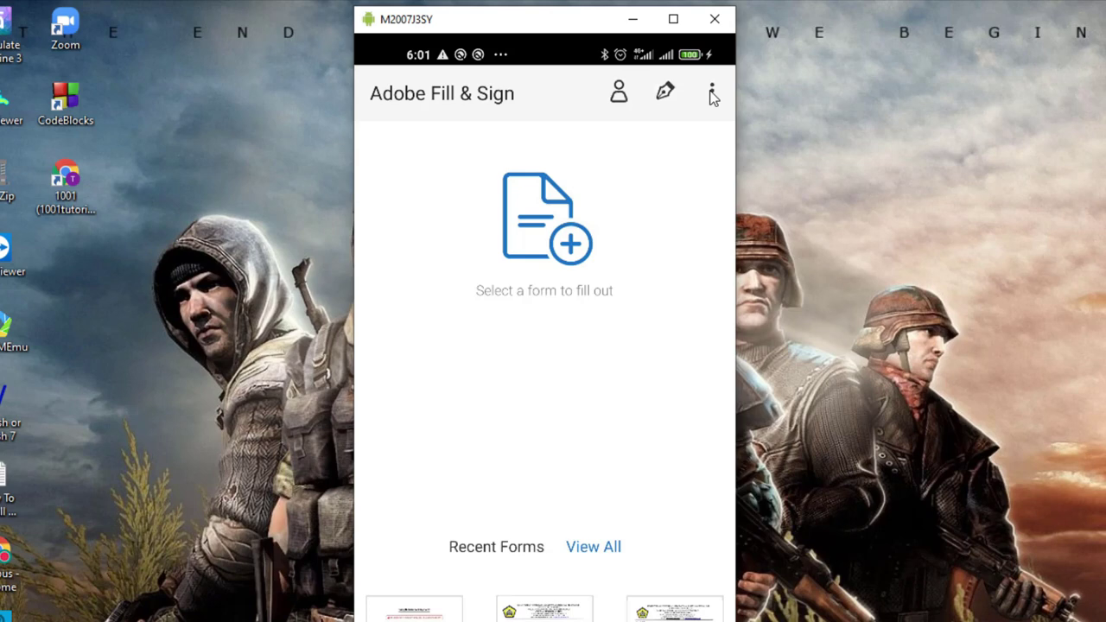
# Create a new handwritten signature, clearing and redrawing it twice before saving it
pyautogui.click(664, 96)
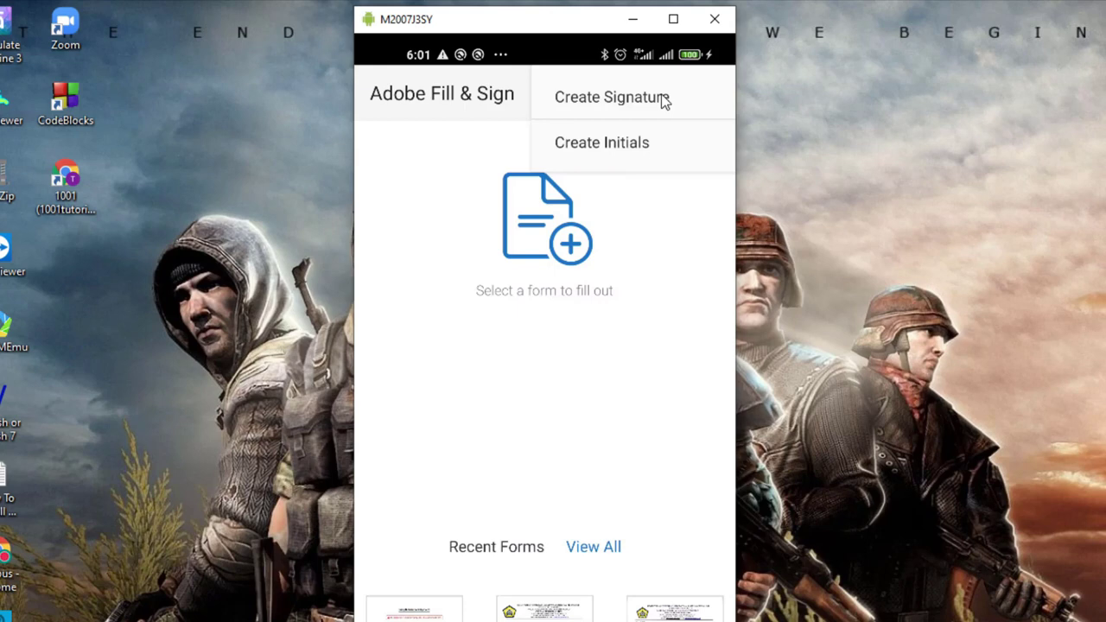
pyautogui.click(664, 99)
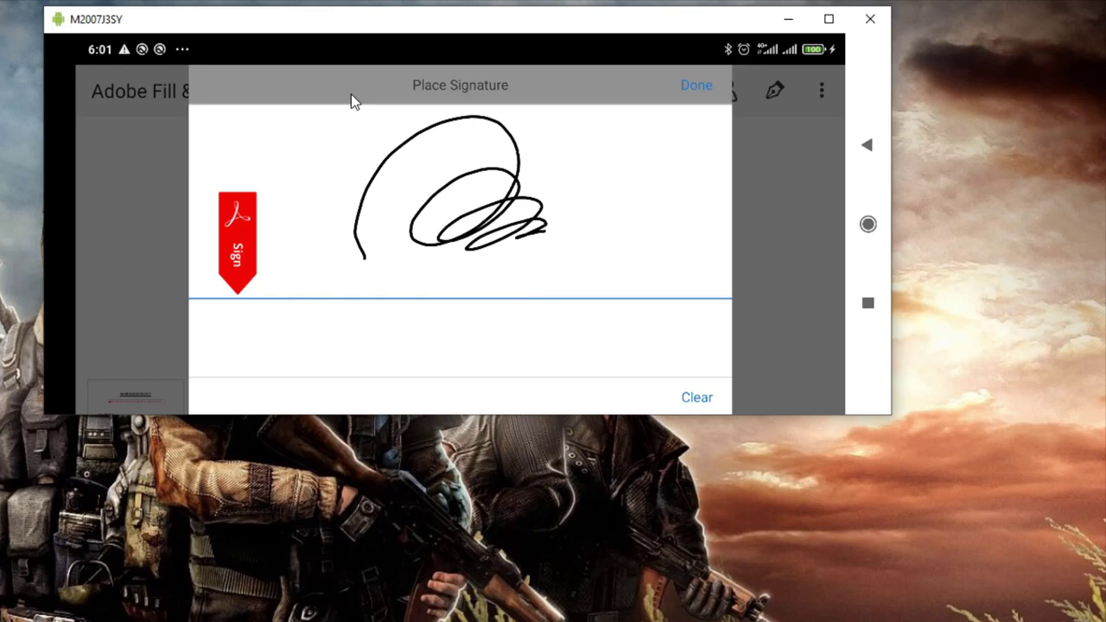
pyautogui.click(697, 400)
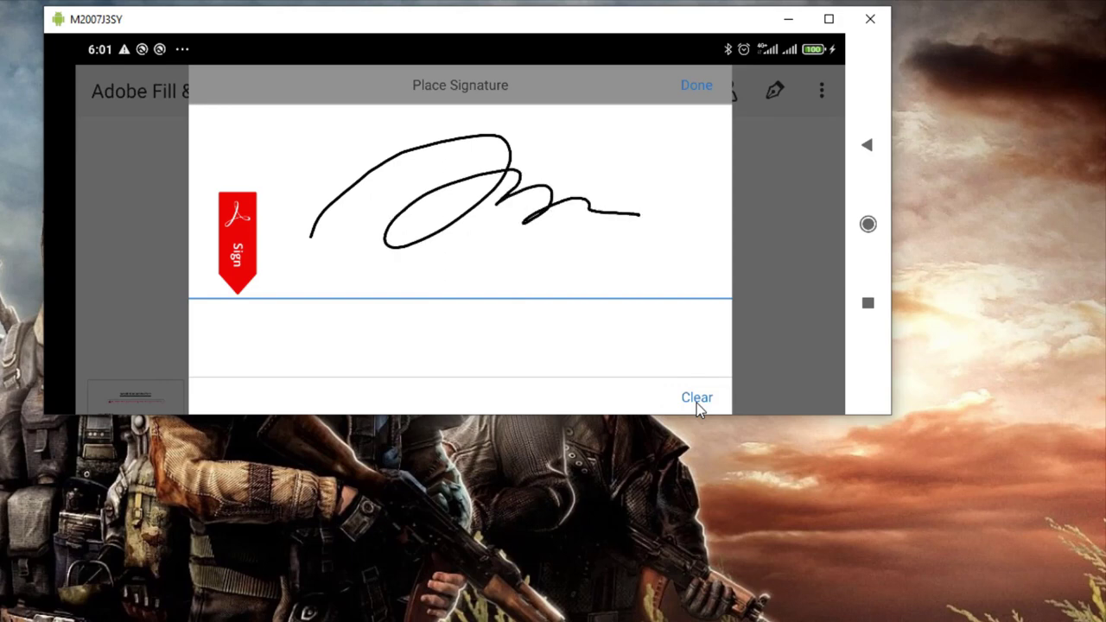
pyautogui.click(696, 402)
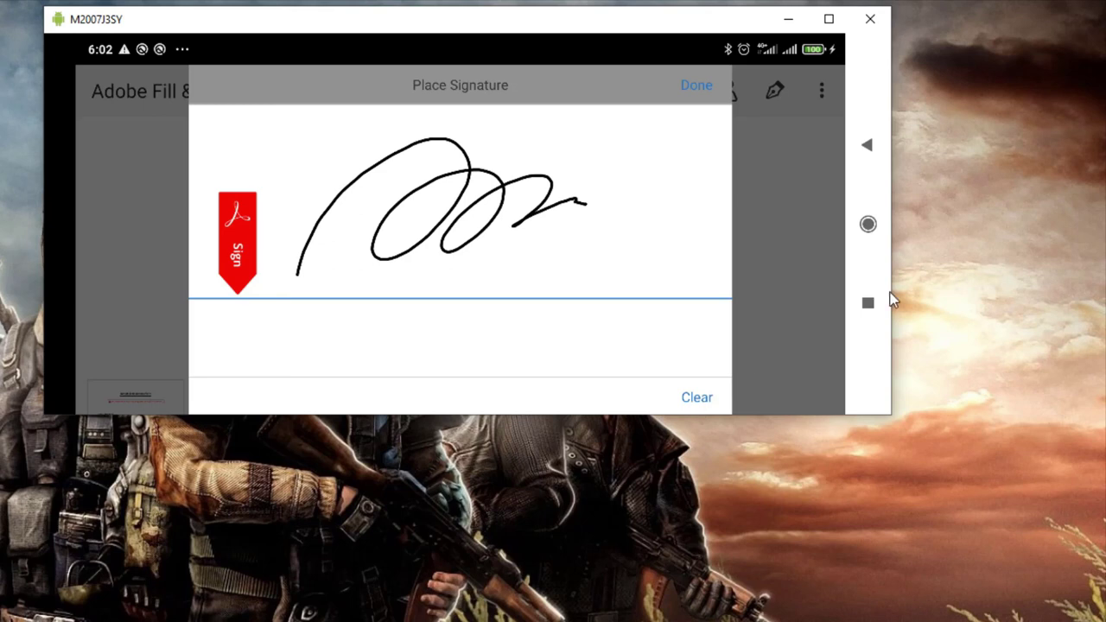
pyautogui.click(702, 87)
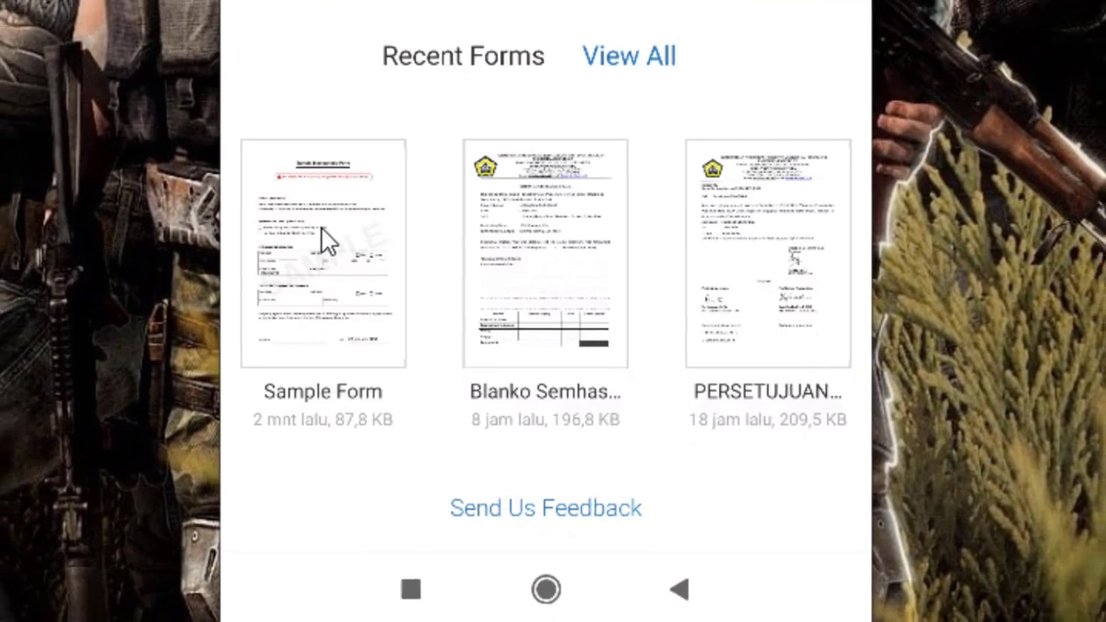
# Reopen Sample Form from Recent Forms and show the saved signature choice
pyautogui.click(316, 227)
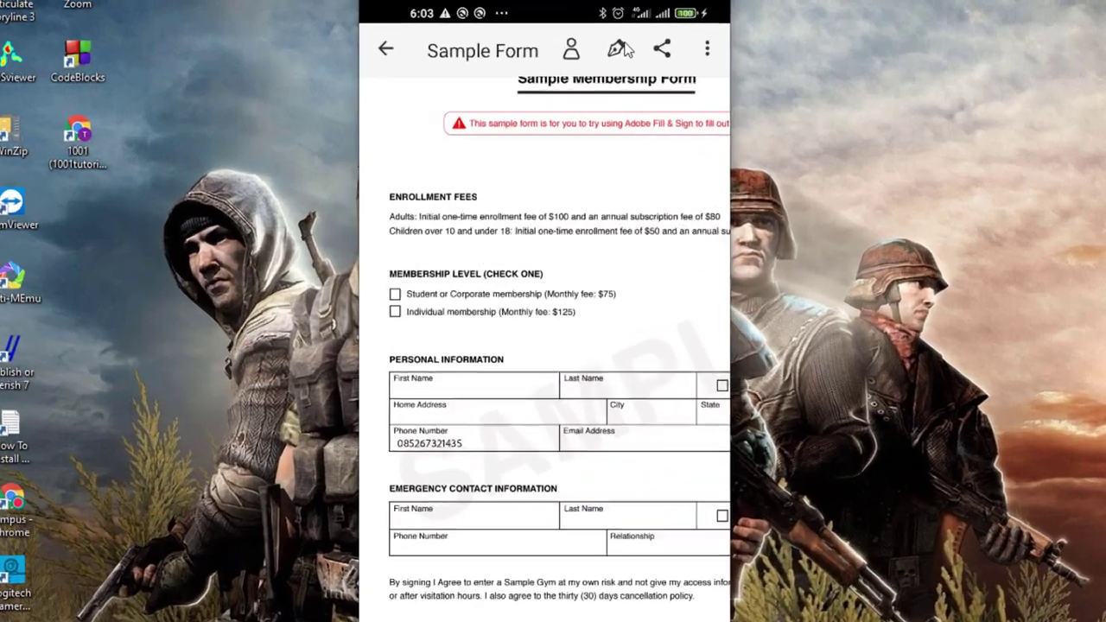
pyautogui.click(602, 33)
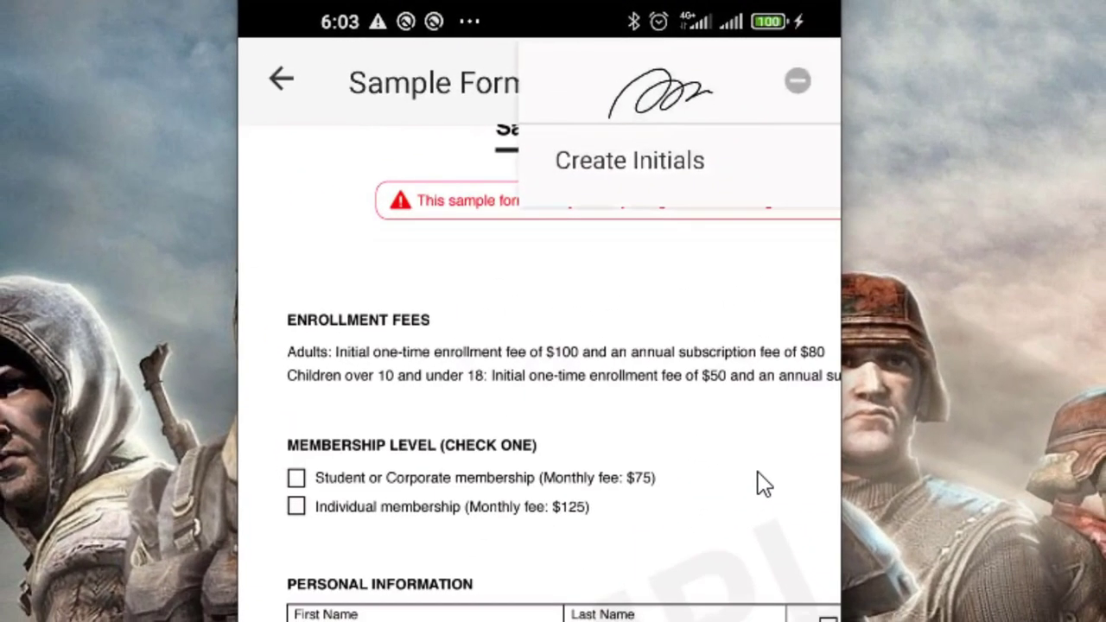
# Place the saved signature, move it onto the Signature line and enlarge it
pyautogui.click(757, 485)
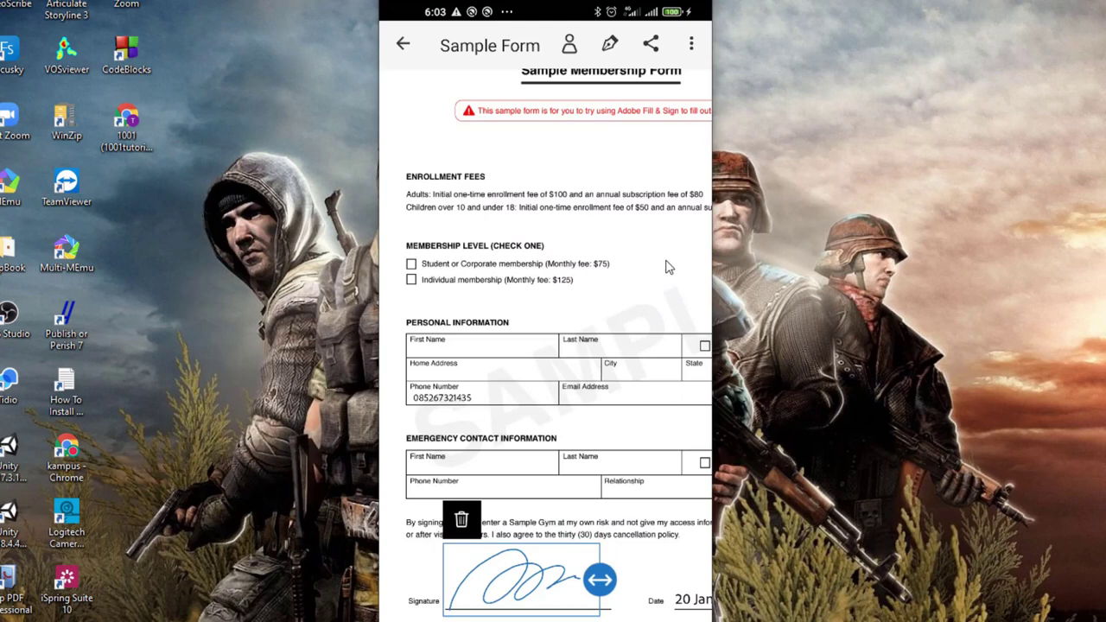
pyautogui.click(668, 267)
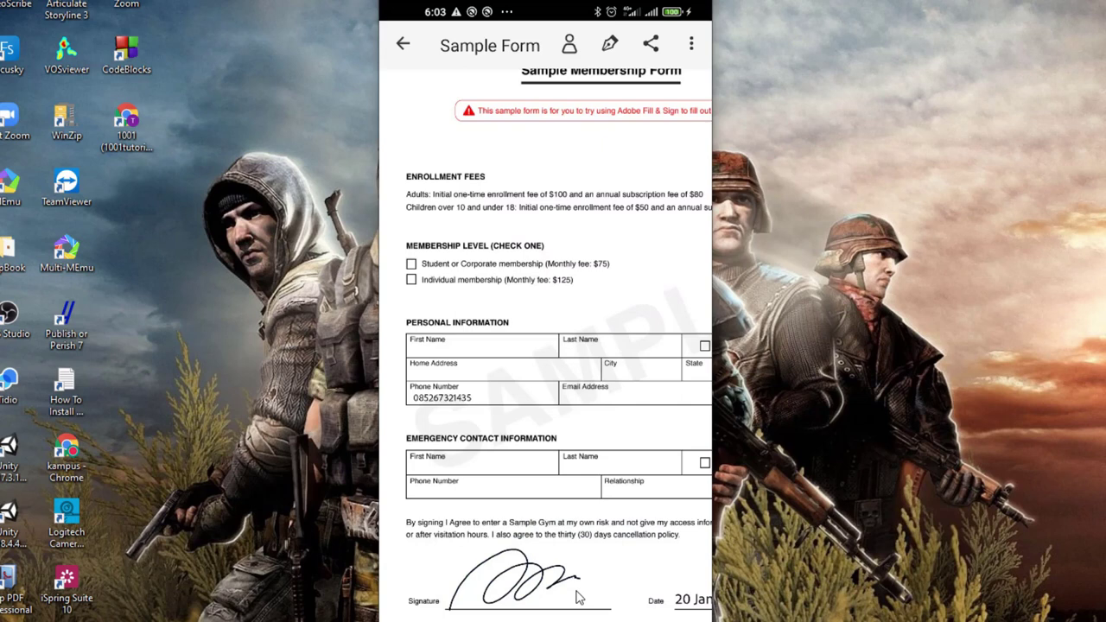
pyautogui.click(579, 597)
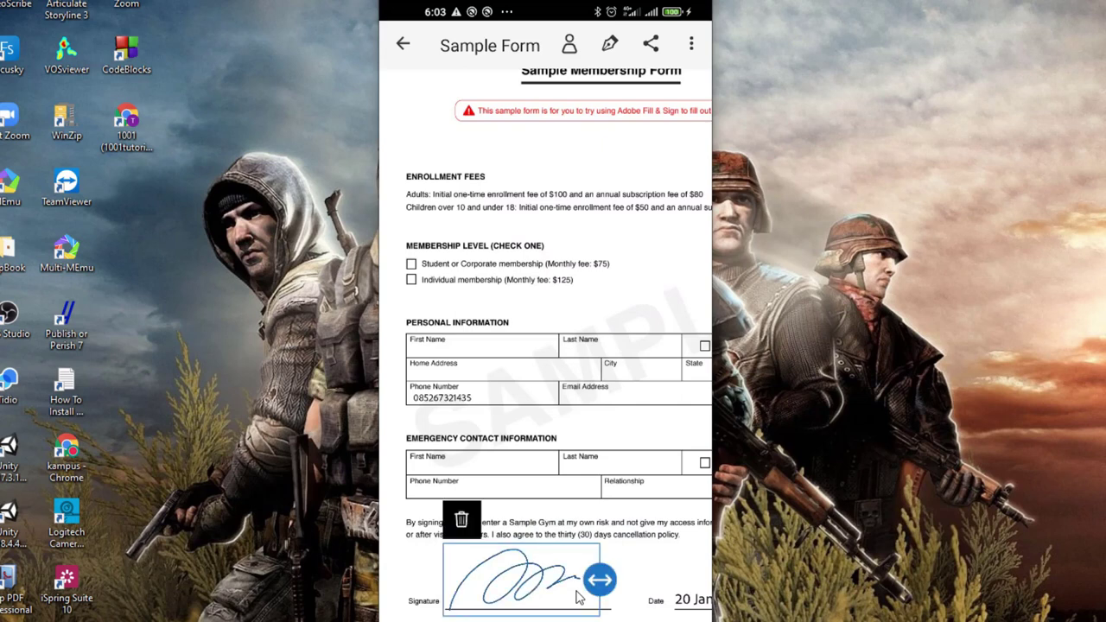
pyautogui.moveTo(521, 577); pyautogui.dragTo(482, 593)
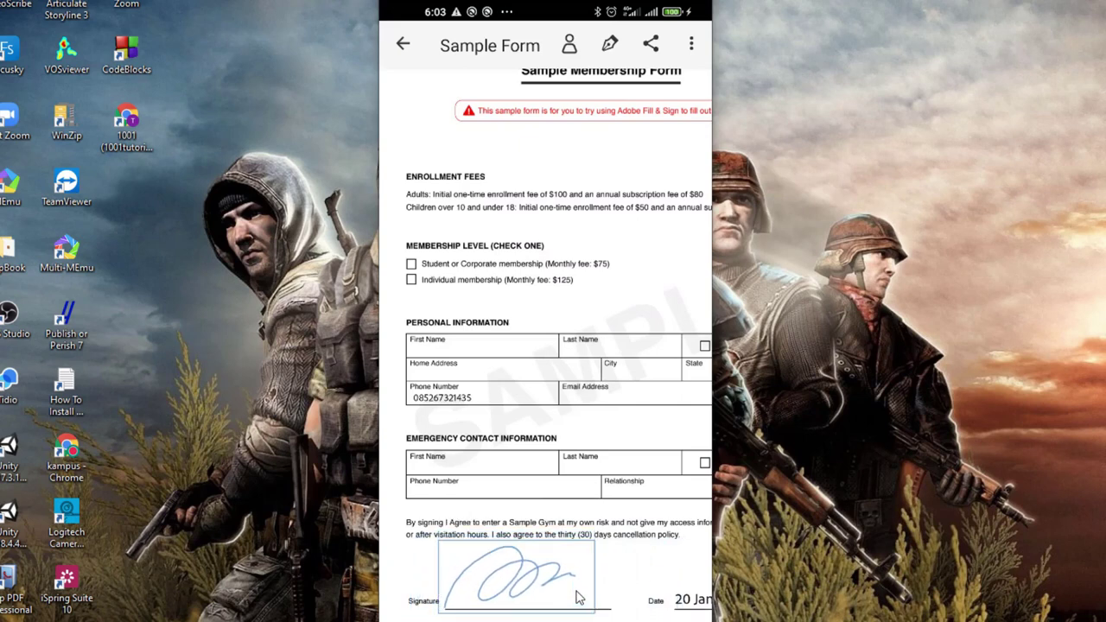
pyautogui.click(580, 597)
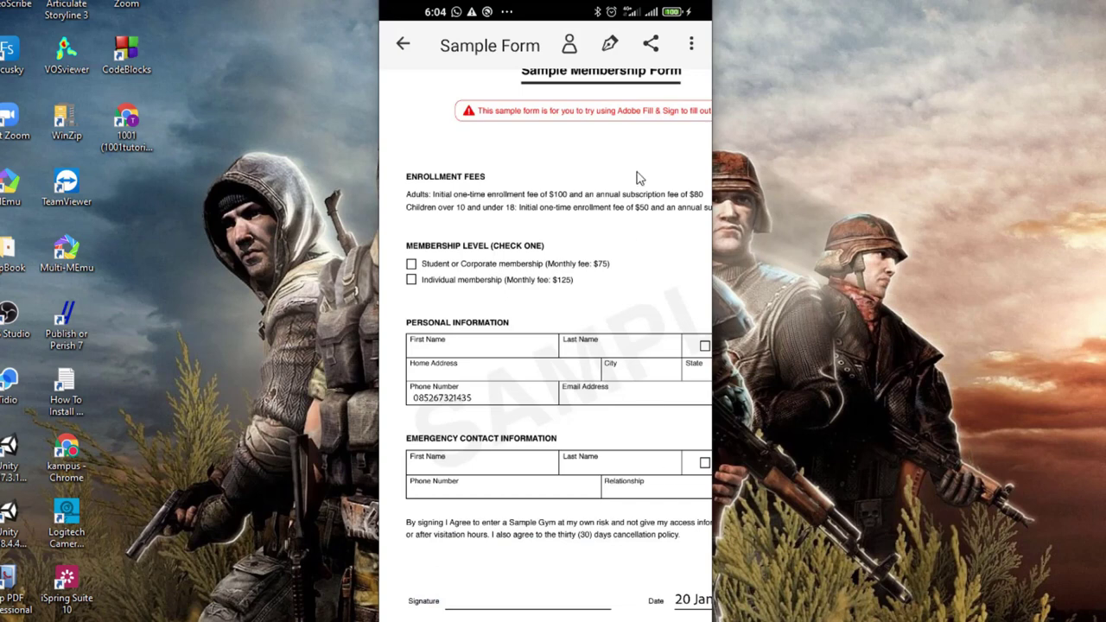
# Place the saved signature on the Signature line again
pyautogui.click(611, 45)
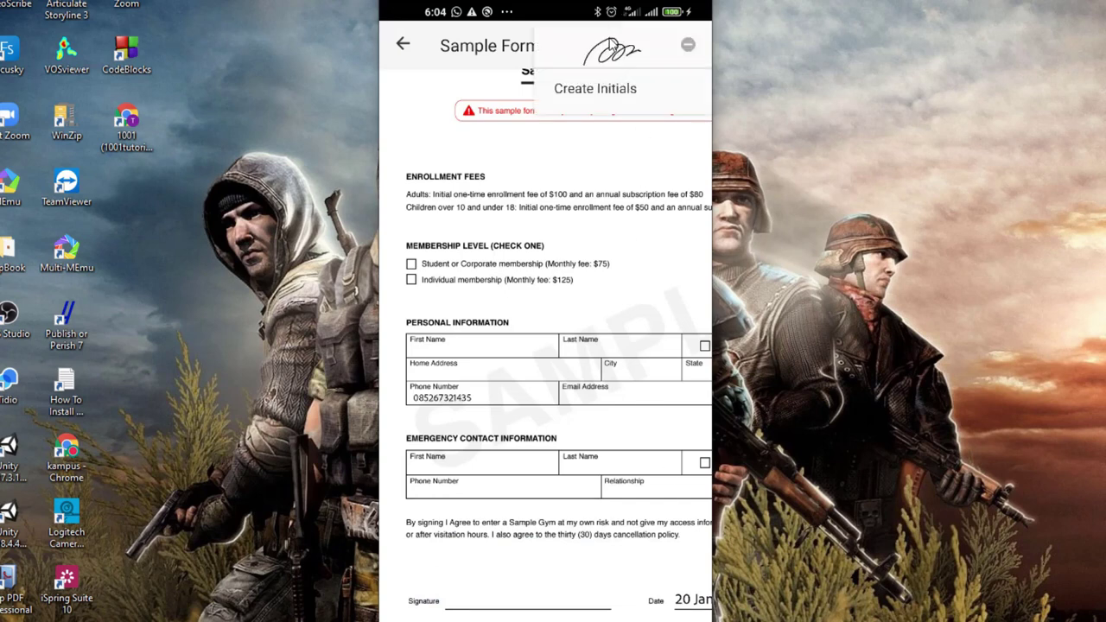
pyautogui.click(610, 47)
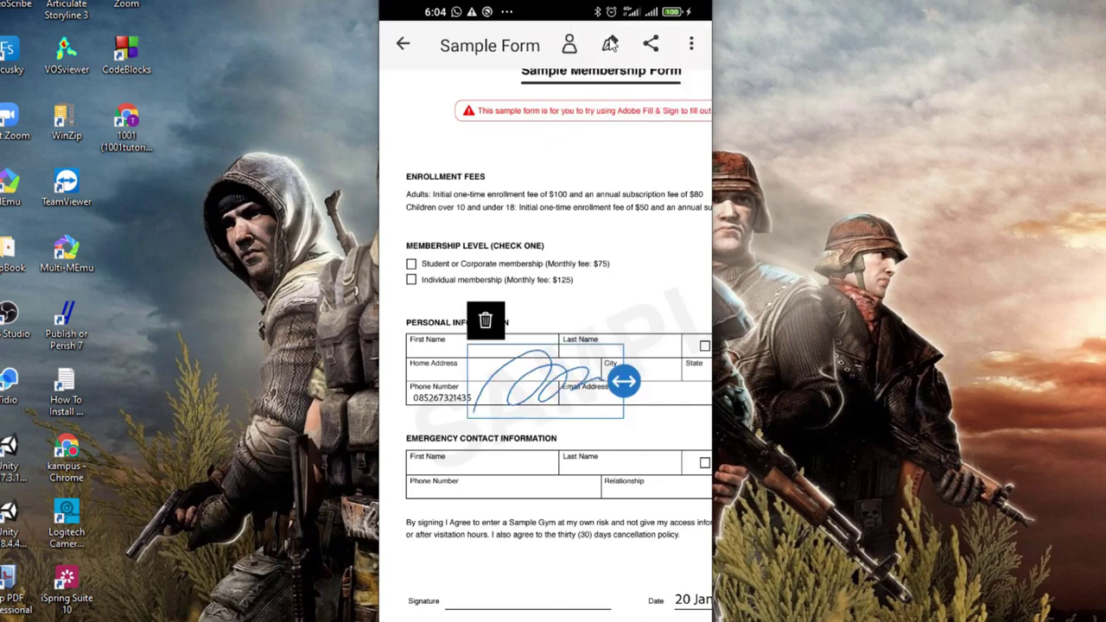
pyautogui.moveTo(545, 381); pyautogui.dragTo(533, 568)
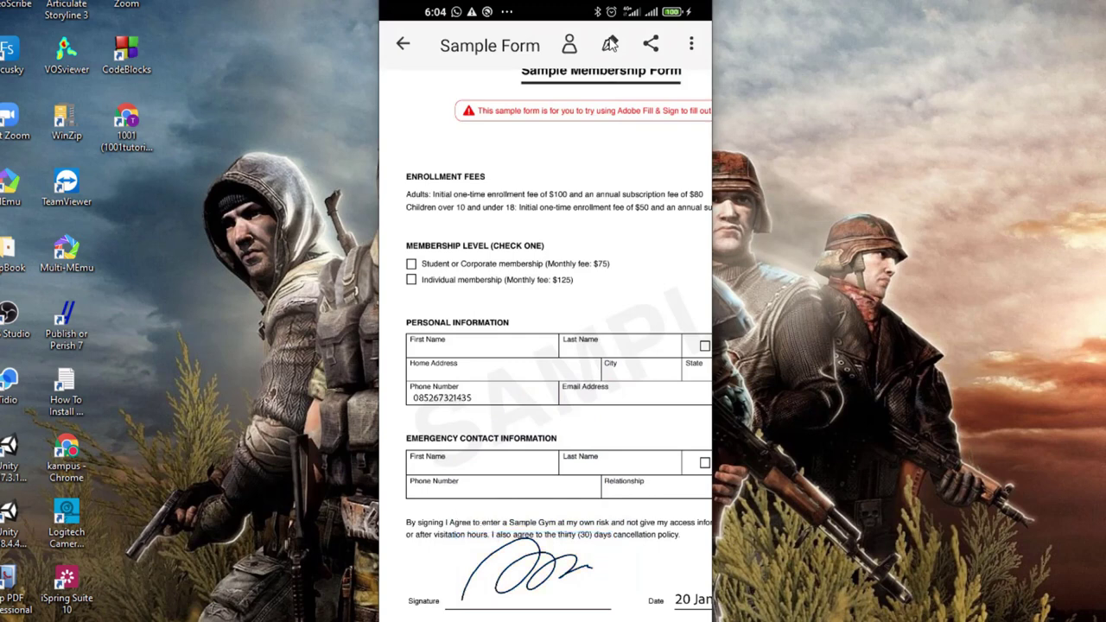
# Delete the signature from the Signature line and reopen the signature choices
pyautogui.click(529, 570)
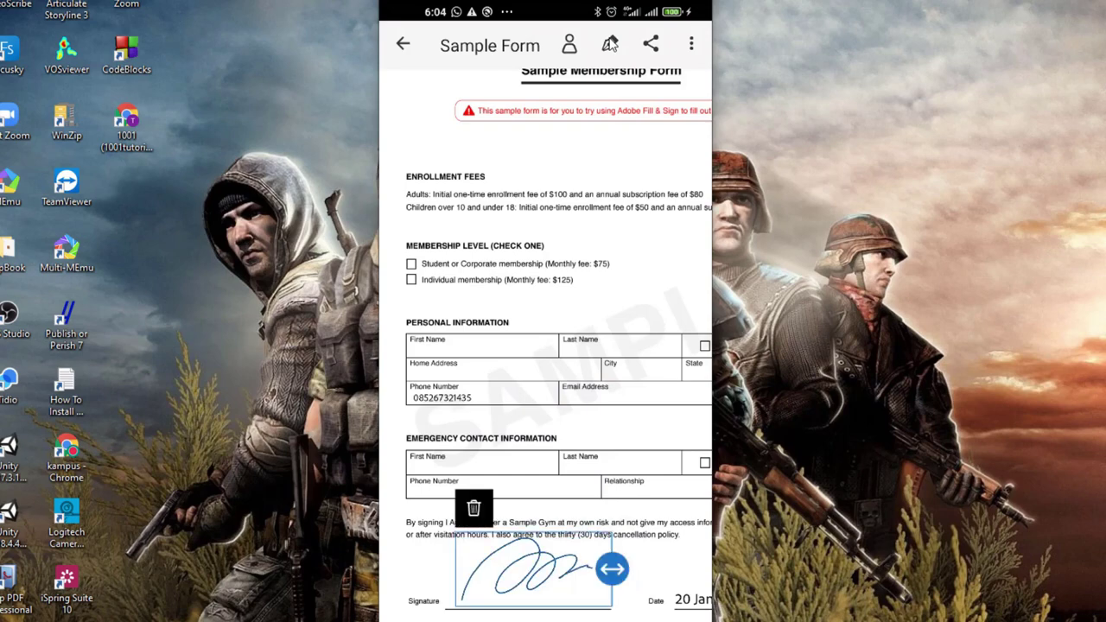
pyautogui.click(474, 508)
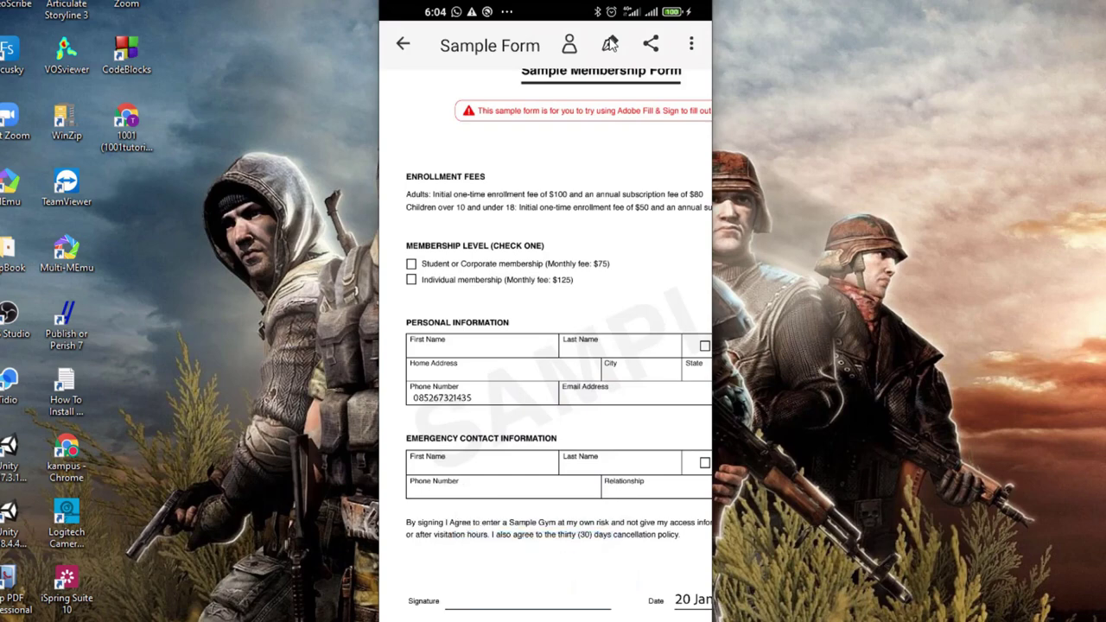
pyautogui.click(610, 45)
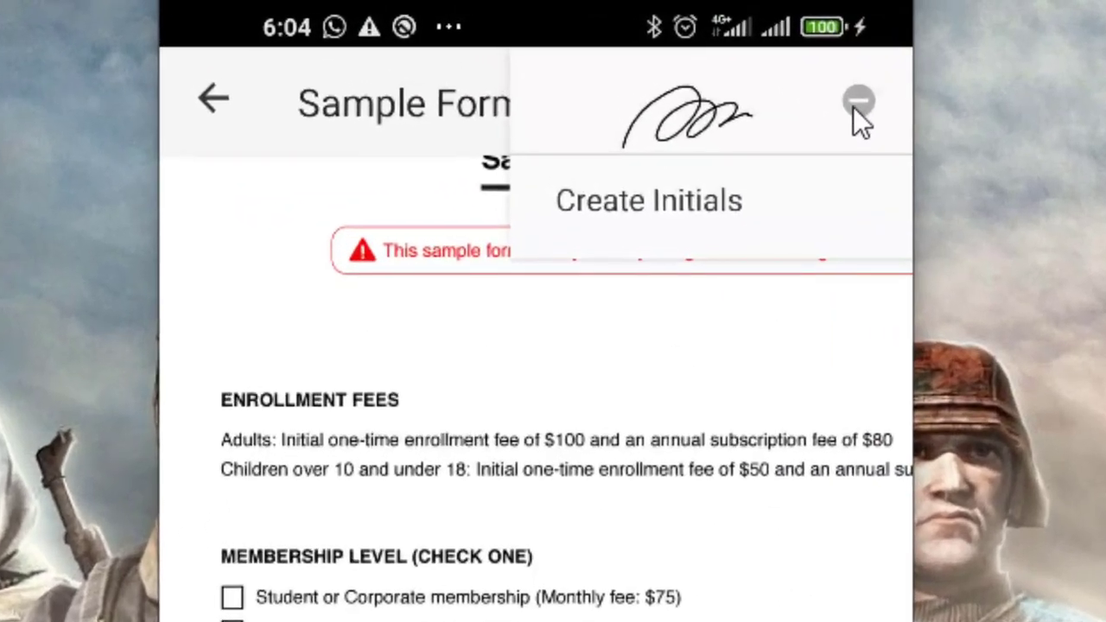
# Remove the saved signature, draw a replacement, and bring the signature choices back up
pyautogui.click(789, 141)
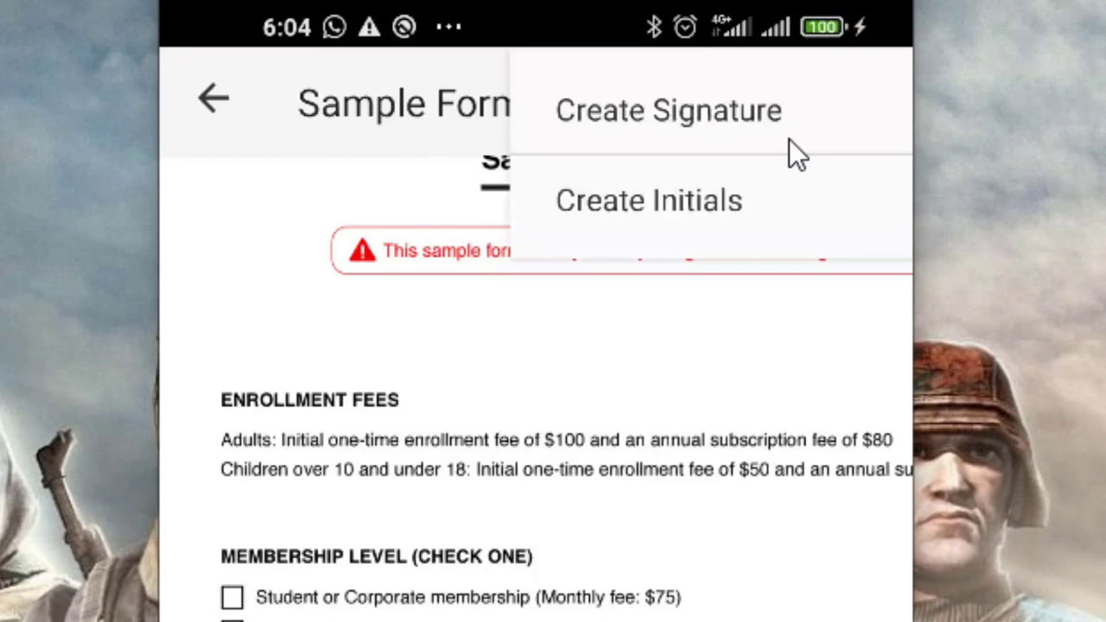
pyautogui.click(789, 139)
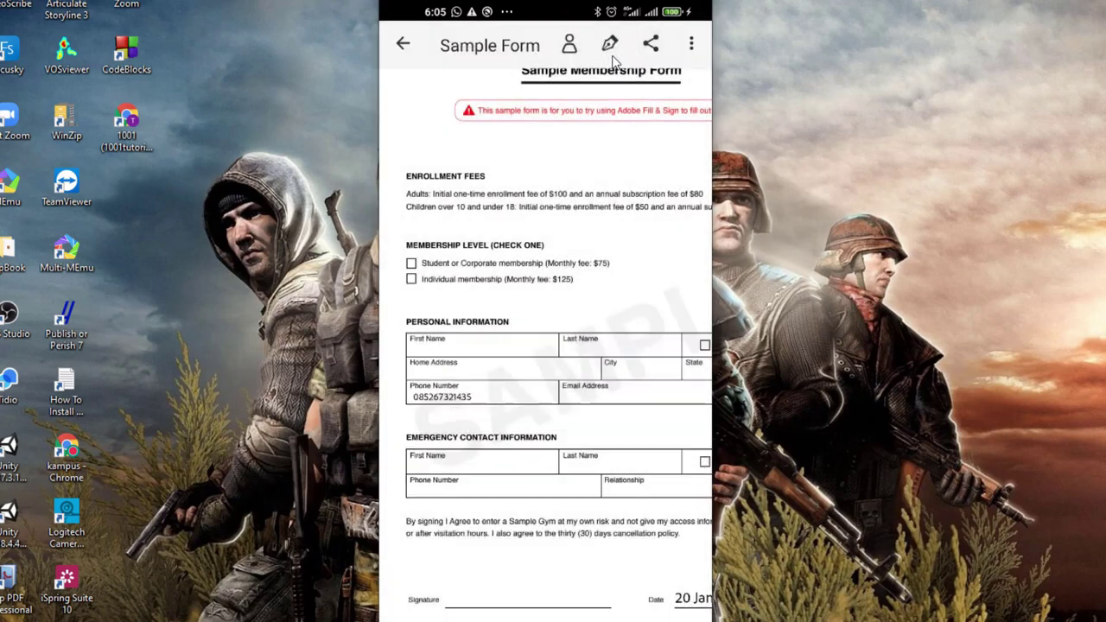
pyautogui.click(612, 56)
# Place the newly drawn signature on the Sample Form's Signature line
pyautogui.click(612, 56)
pyautogui.click(612, 56)
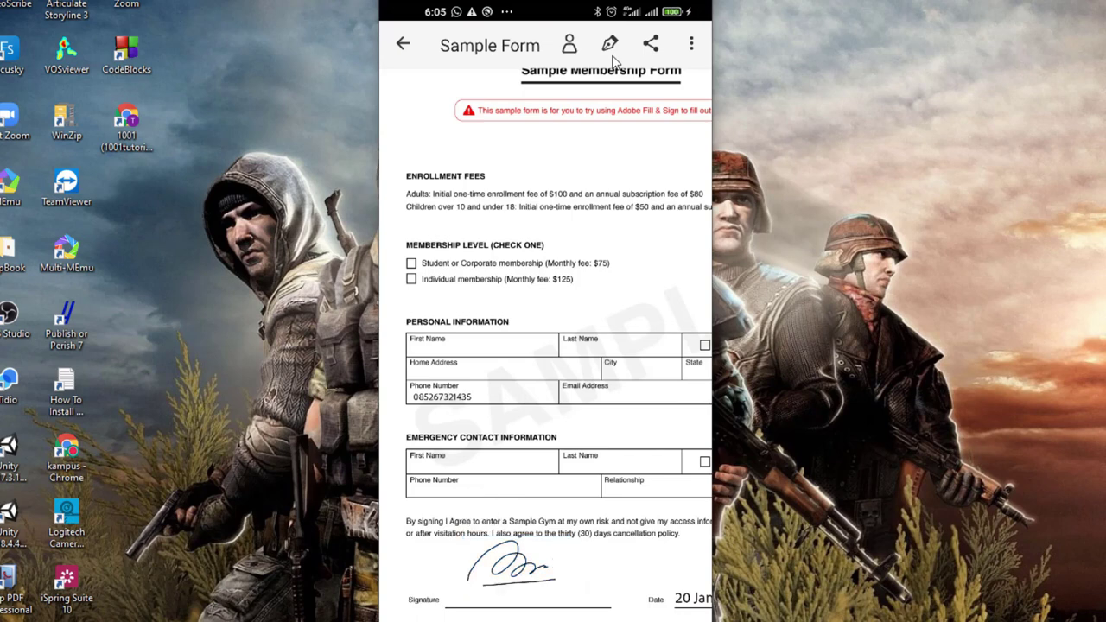
# Add 'Etdtreryt' text above First Name, shrink it twice, then enlarge it twice
pyautogui.click(623, 316)
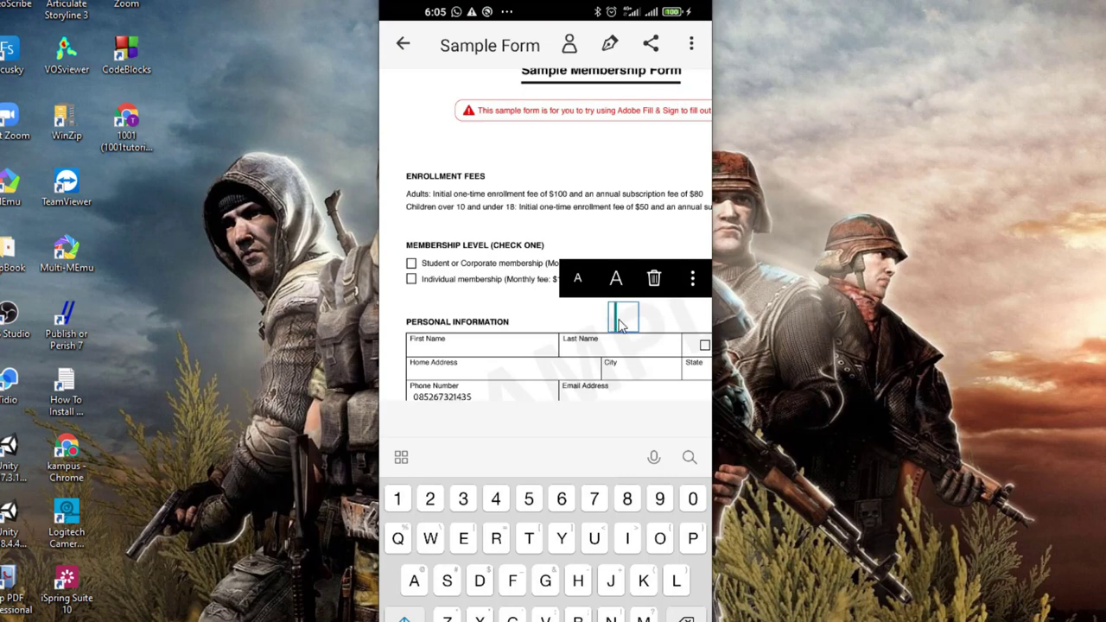
pyautogui.write('Etdt')
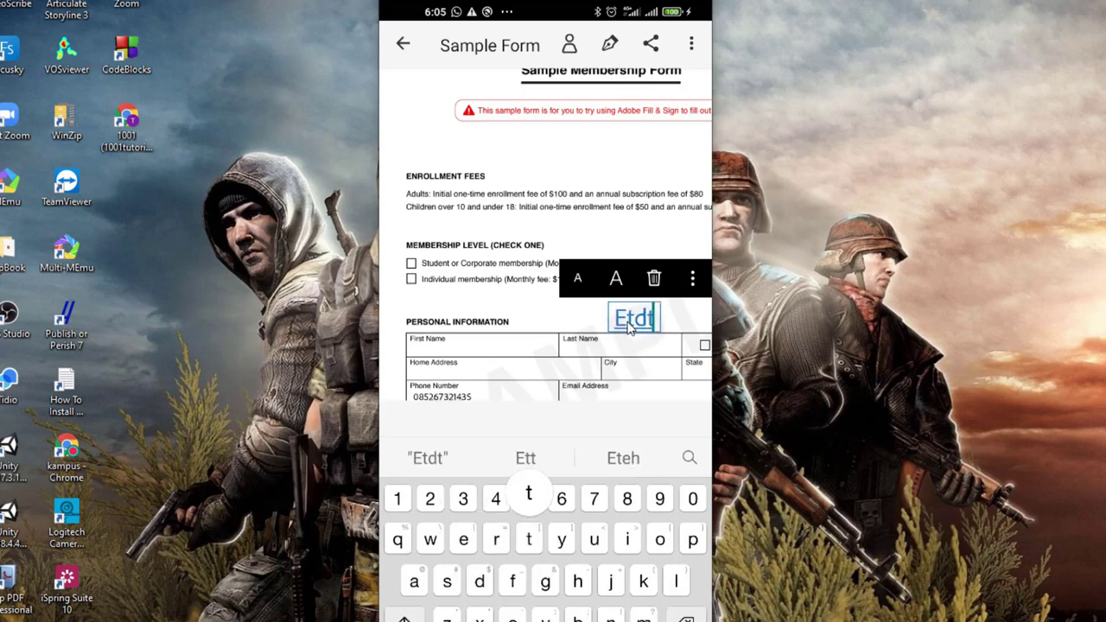
pyautogui.write('reryt')
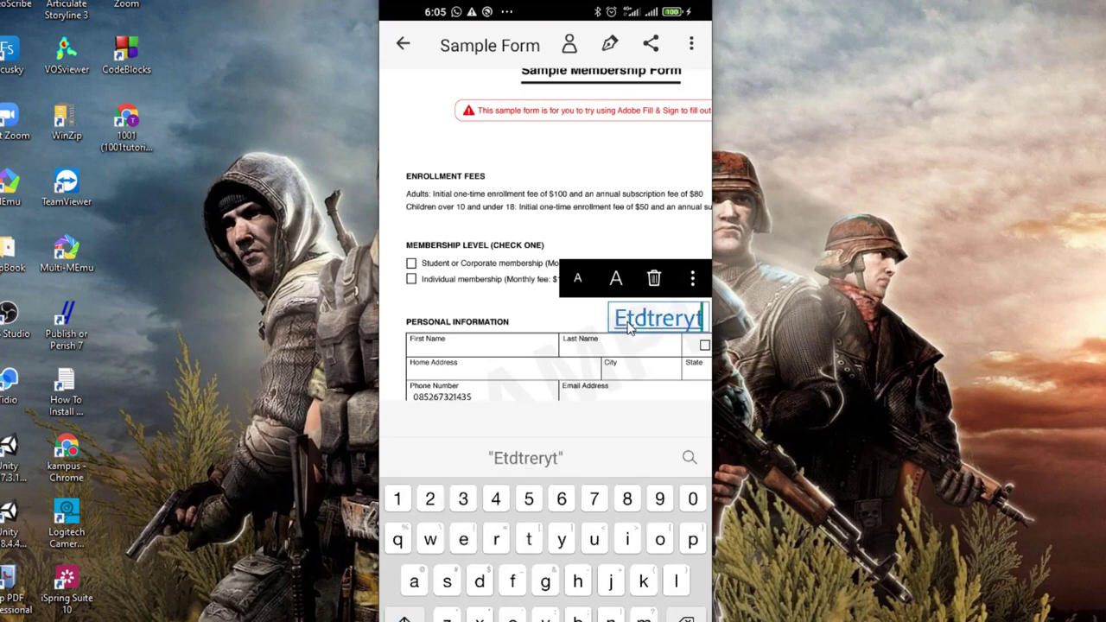
pyautogui.click(578, 281)
pyautogui.click(579, 281)
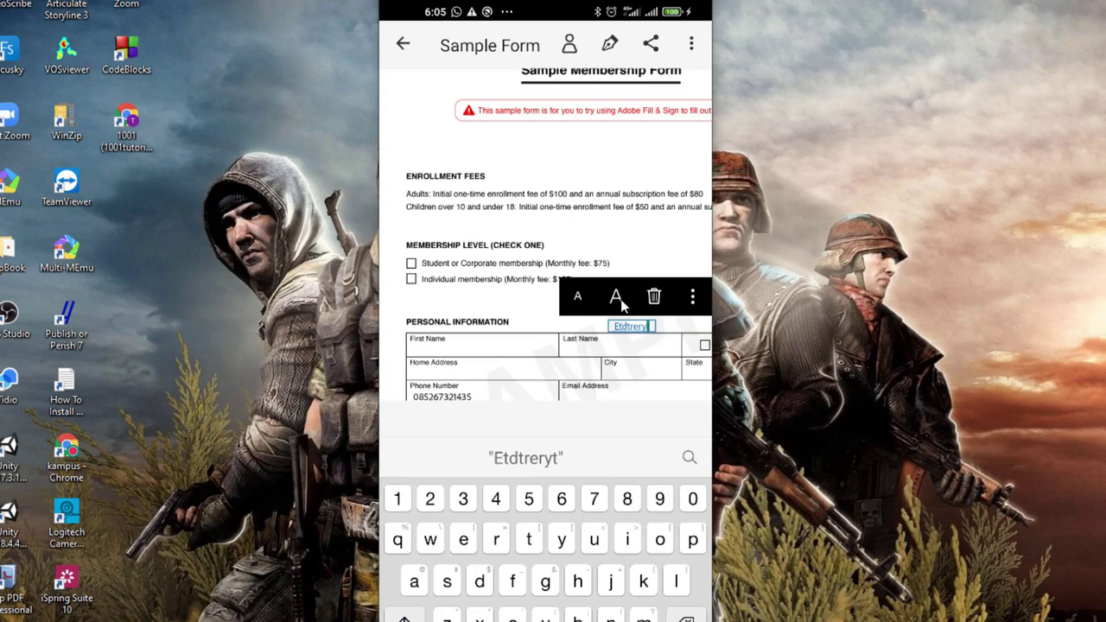
pyautogui.click(624, 299)
pyautogui.click(621, 300)
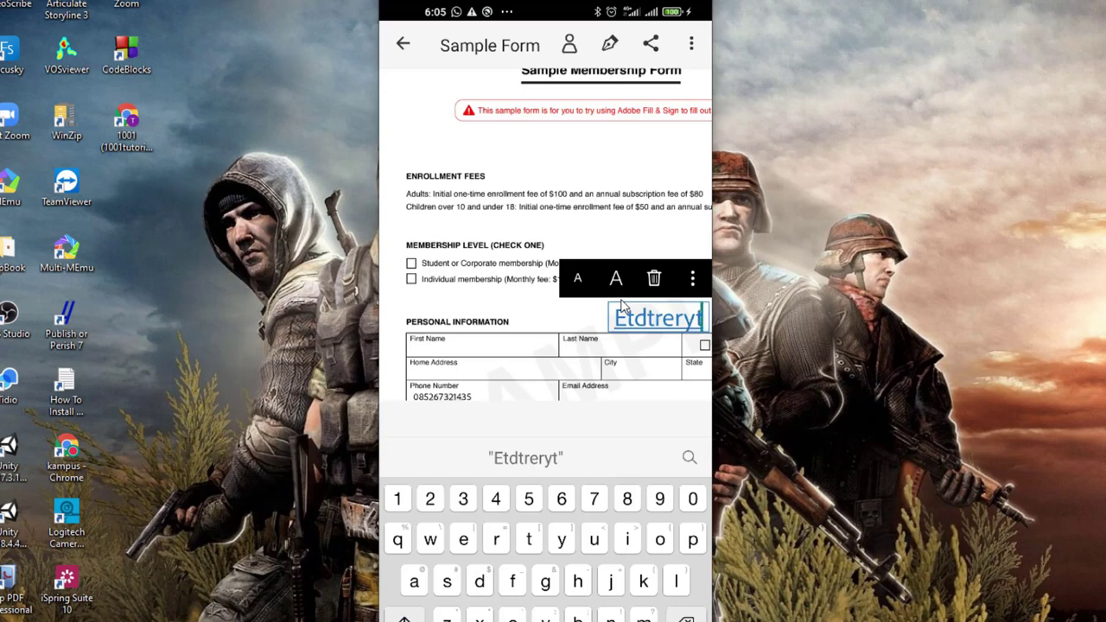
pyautogui.click(622, 304)
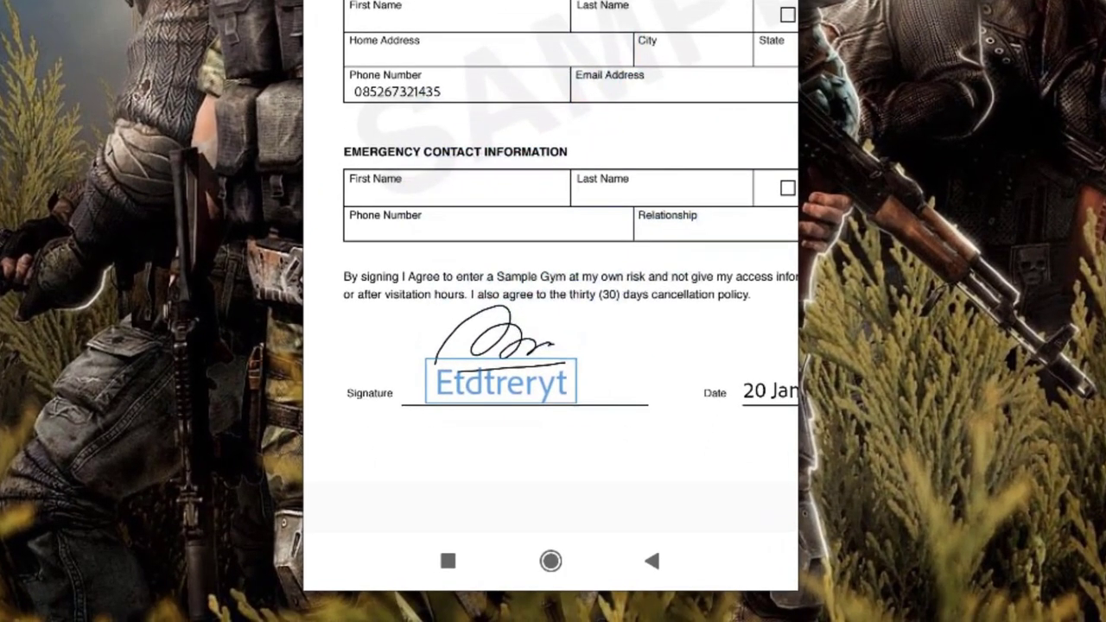
# Replace the text under the signature with the signer's full name, one size larger
pyautogui.click(516, 585)
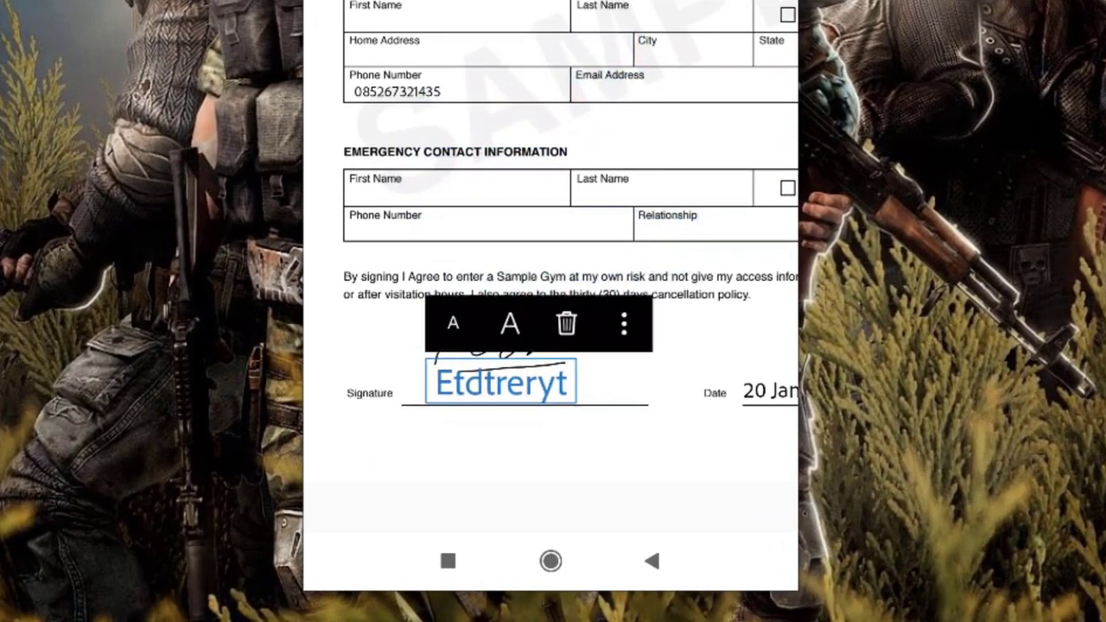
pyautogui.click(501, 383)
pyautogui.press('BackSpace')
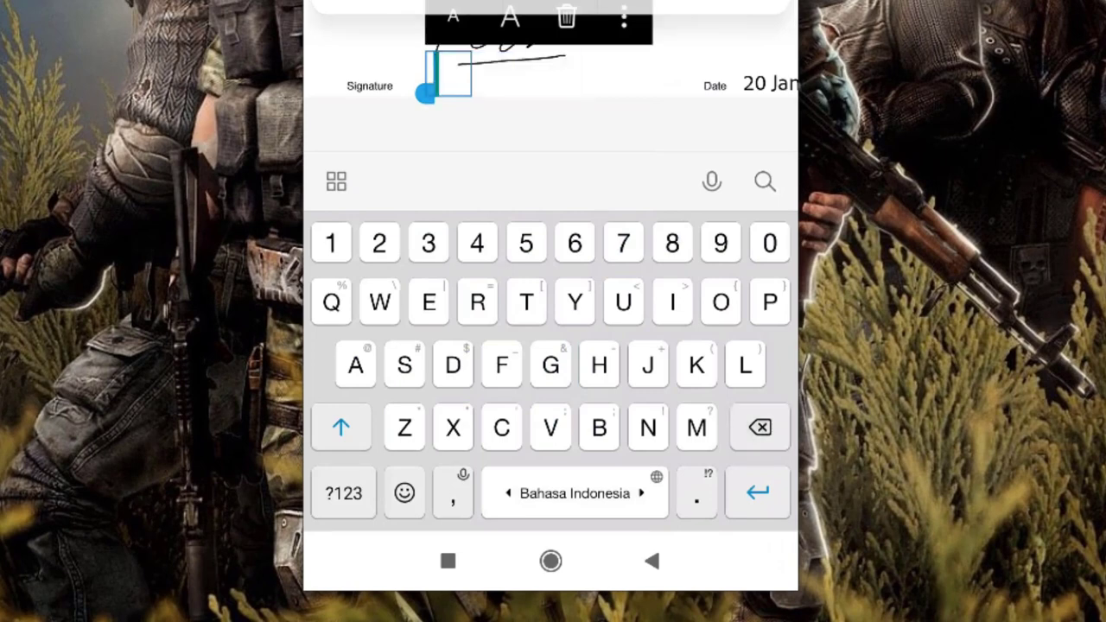
pyautogui.write('E')
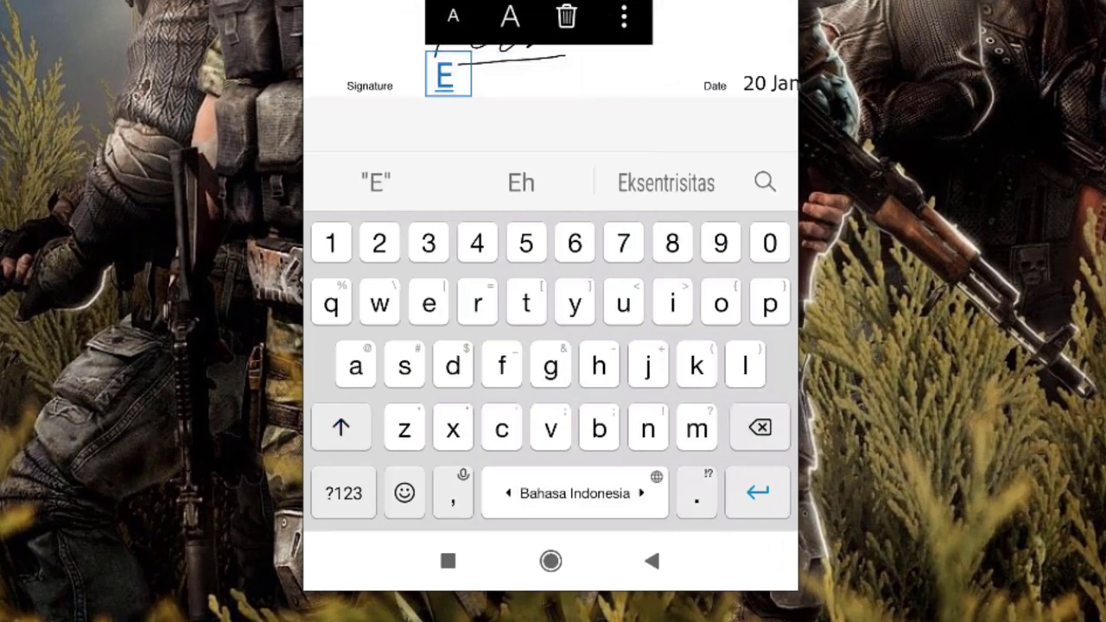
pyautogui.write('ko')
pyautogui.press('shift')
pyautogui.write('R')
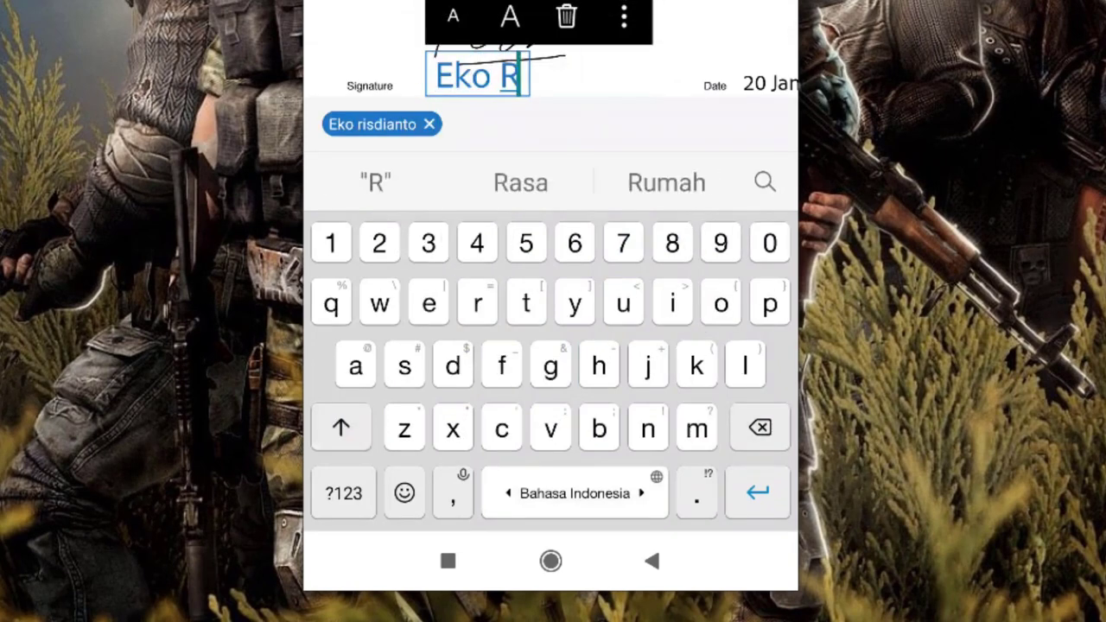
pyautogui.write('isdi')
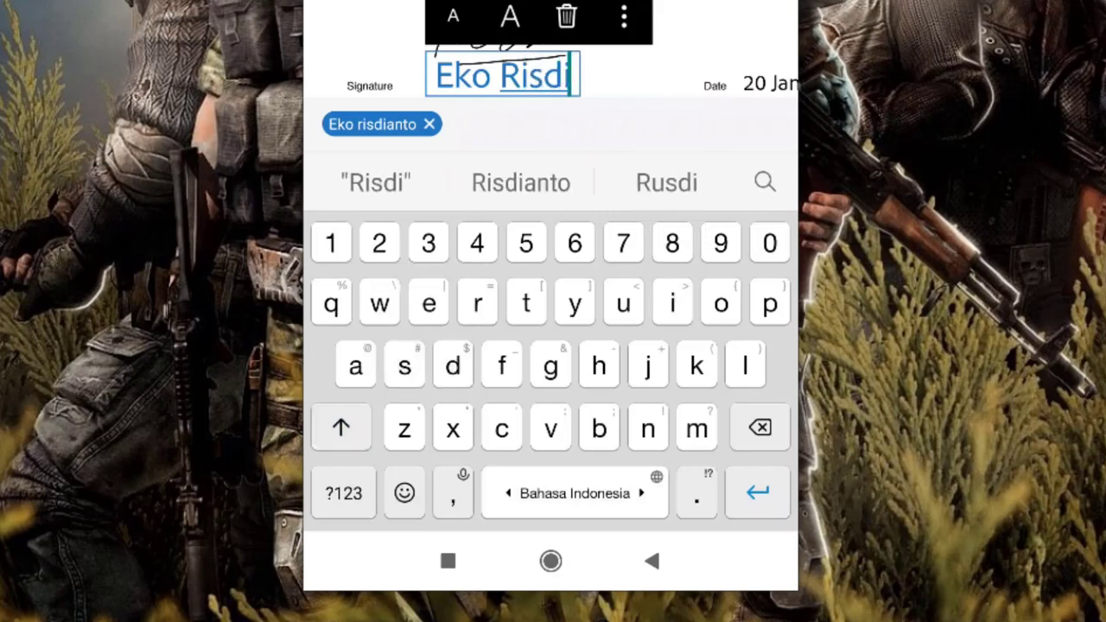
pyautogui.write('anto')
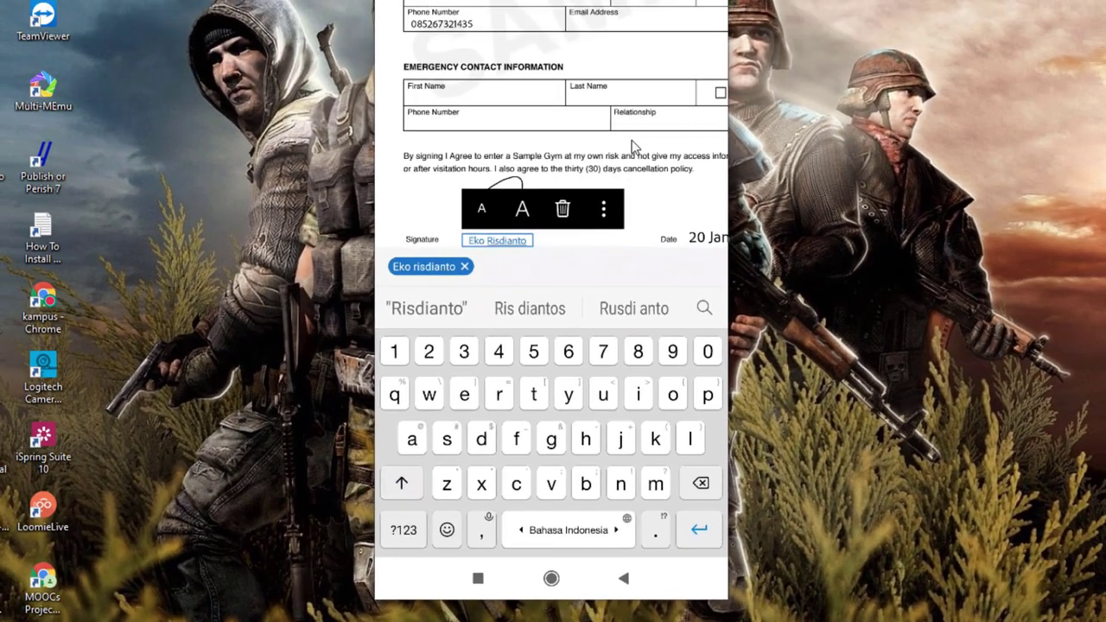
pyautogui.click(522, 209)
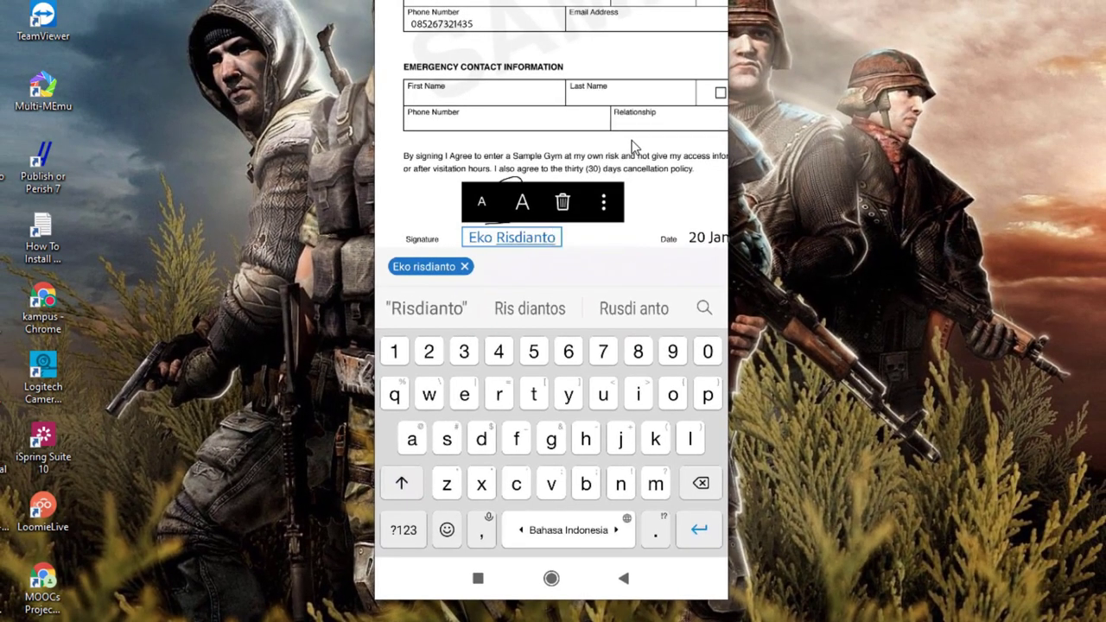
pyautogui.click(691, 204)
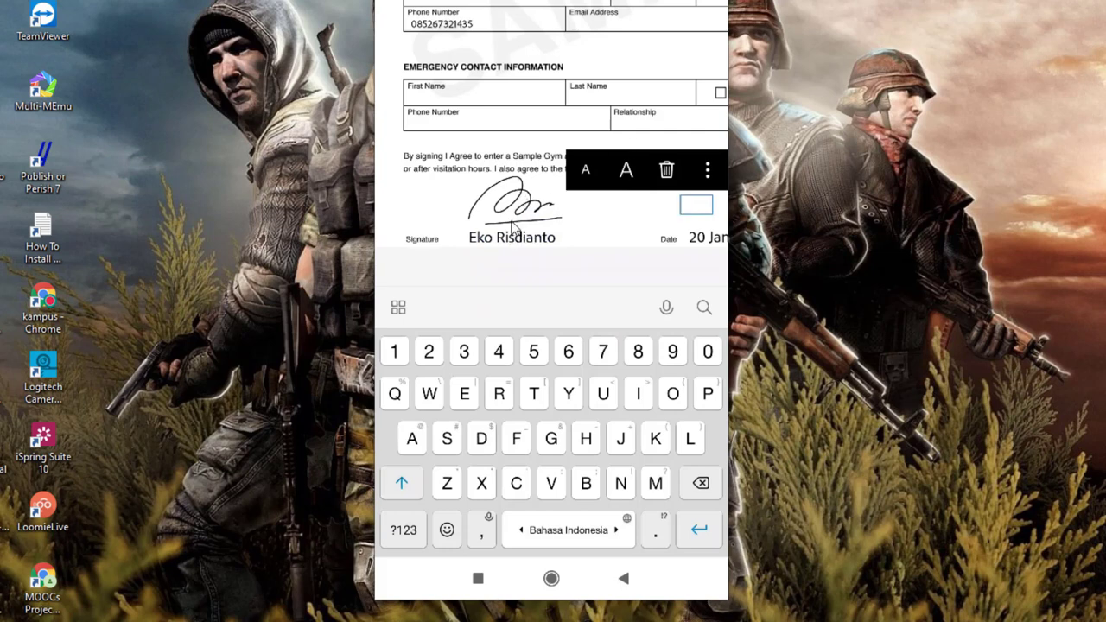
# Leave text entry to view the finished signed Sample Form
pyautogui.click(405, 189)
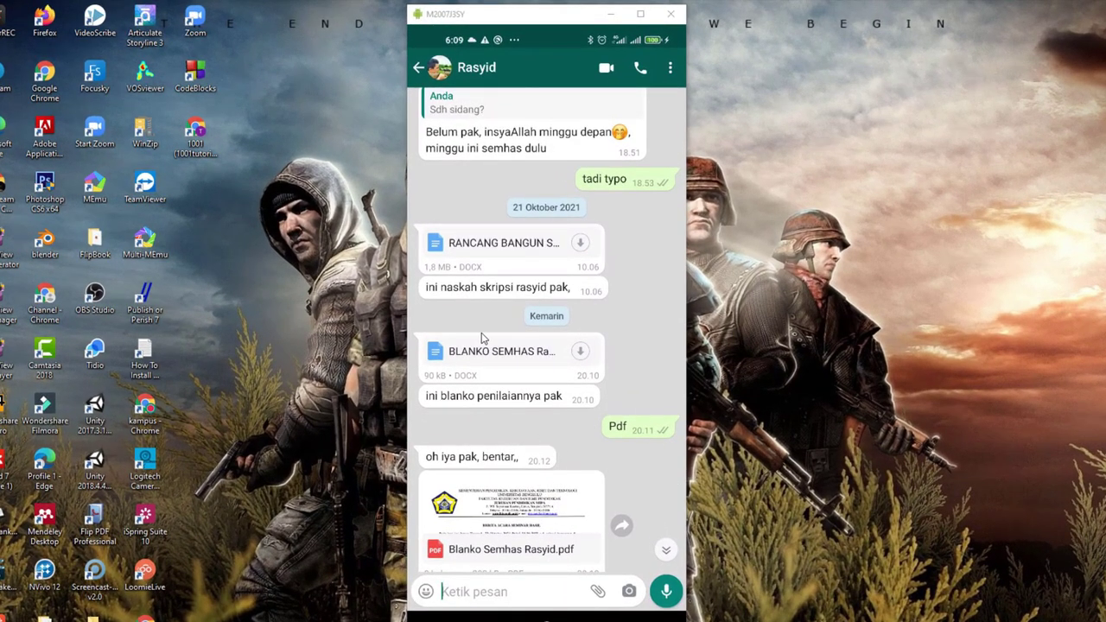
# Open the Blanko Semhas PDF attachment from the WhatsApp chat in Adobe Fill & Sign
pyautogui.click(527, 375)
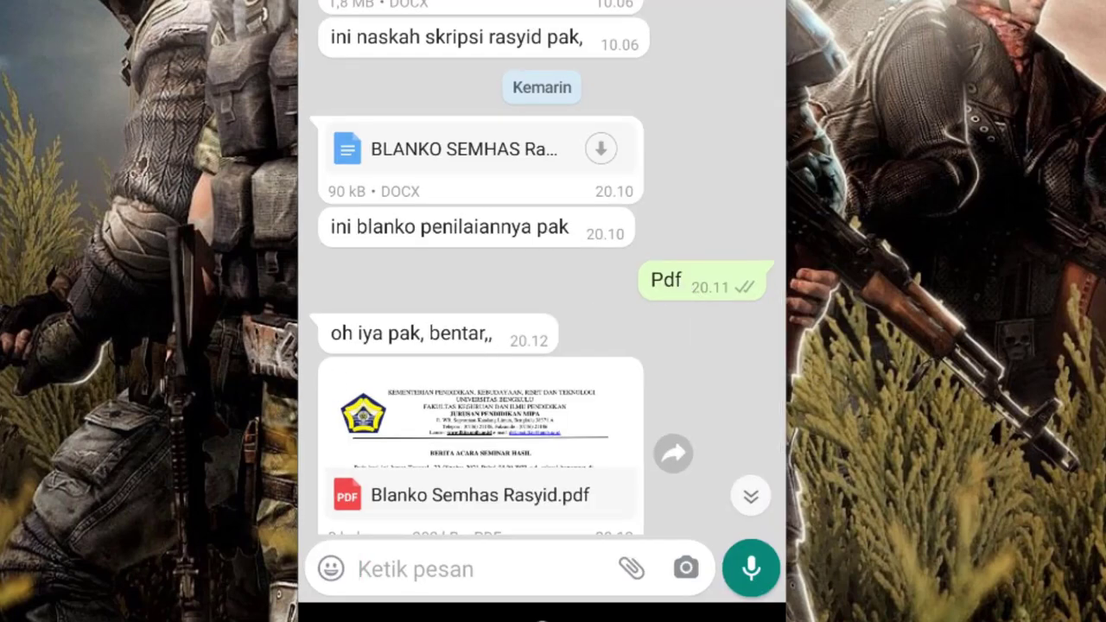
pyautogui.click(480, 494)
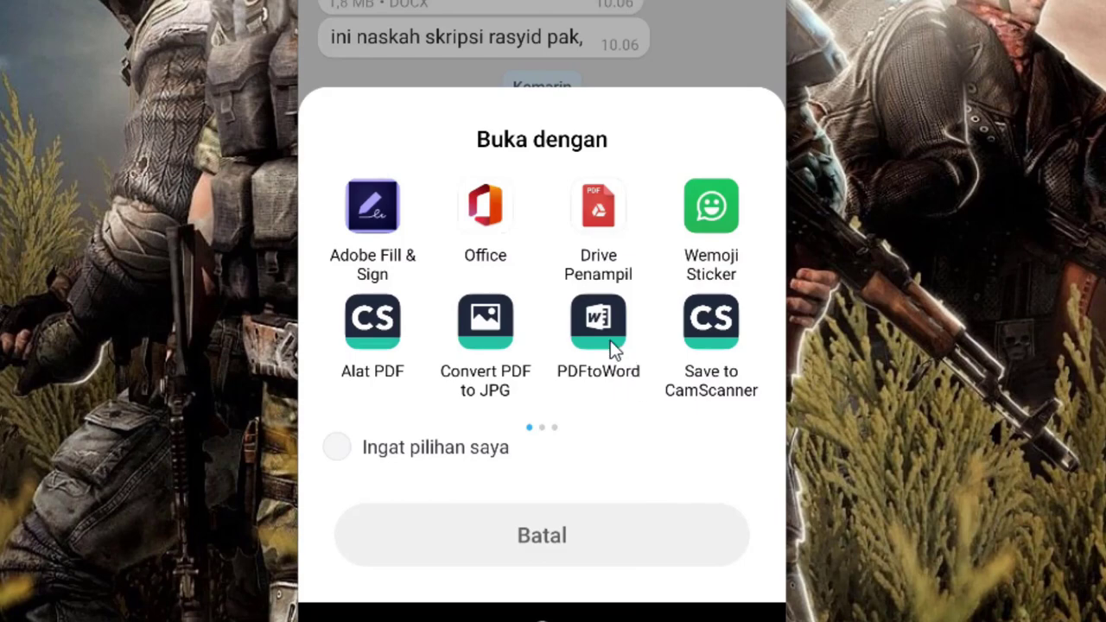
pyautogui.click(370, 214)
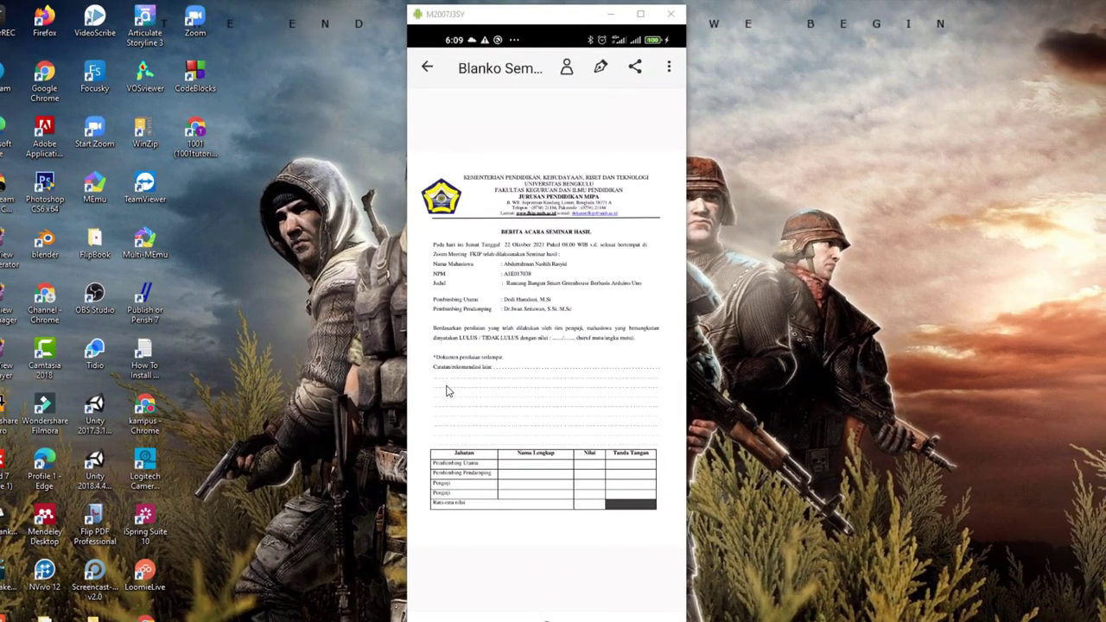
# Zoom in on the Blanko Semhas form, then back out to the whole page
pyautogui.doubleClick(447, 391)
pyautogui.doubleClick(447, 390)
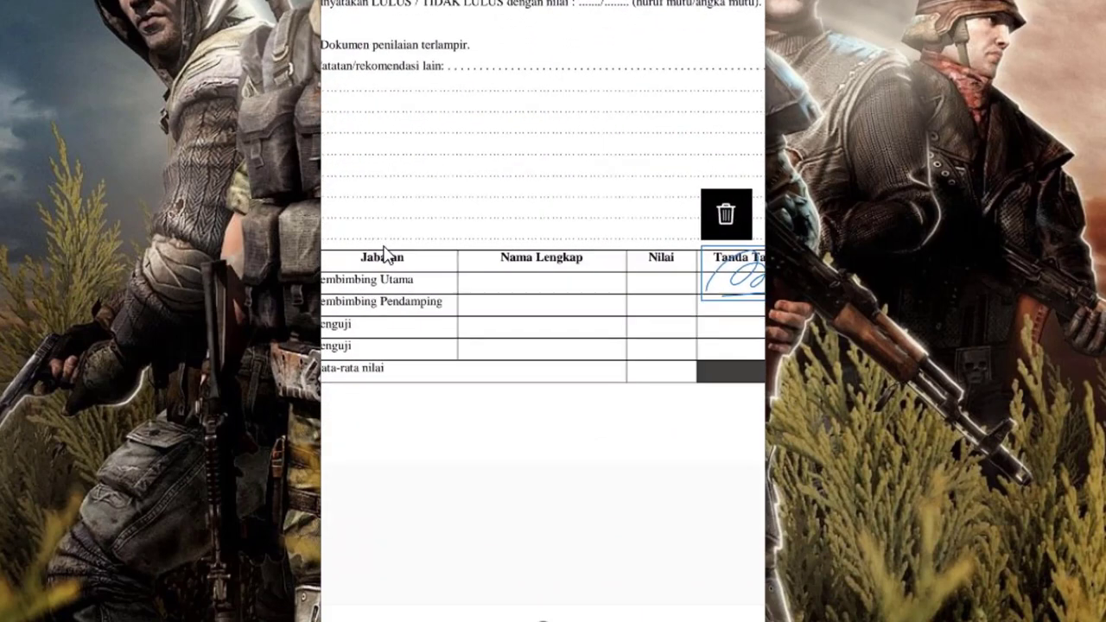
# Enter the supervisor's full name in the Pembimbing Utama row's Nama Lengkap cell
pyautogui.click(484, 284)
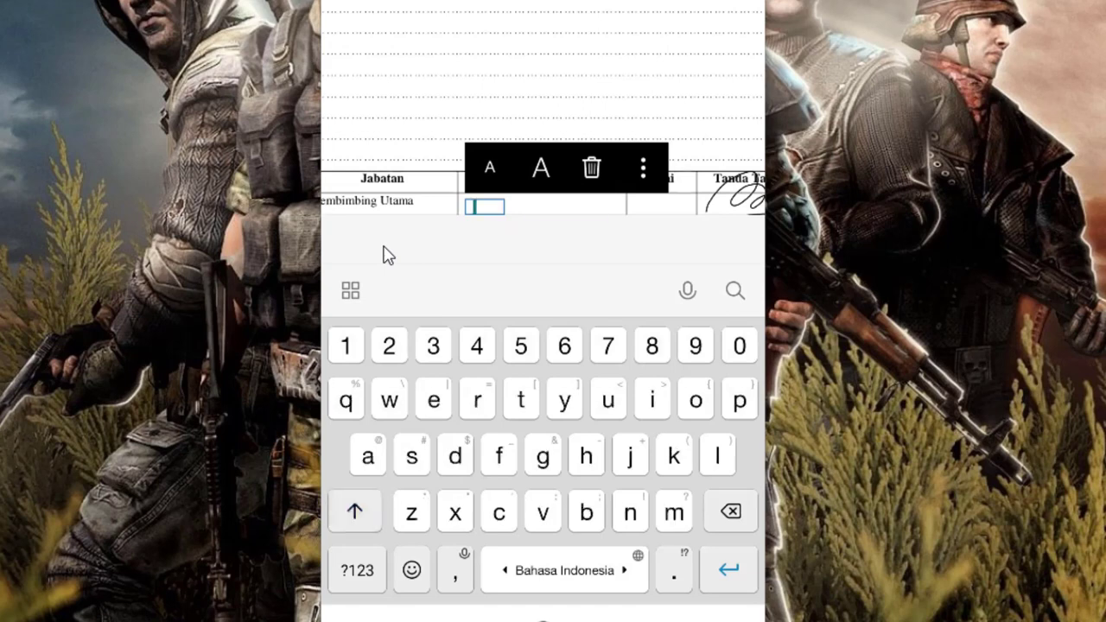
pyautogui.write('Ek')
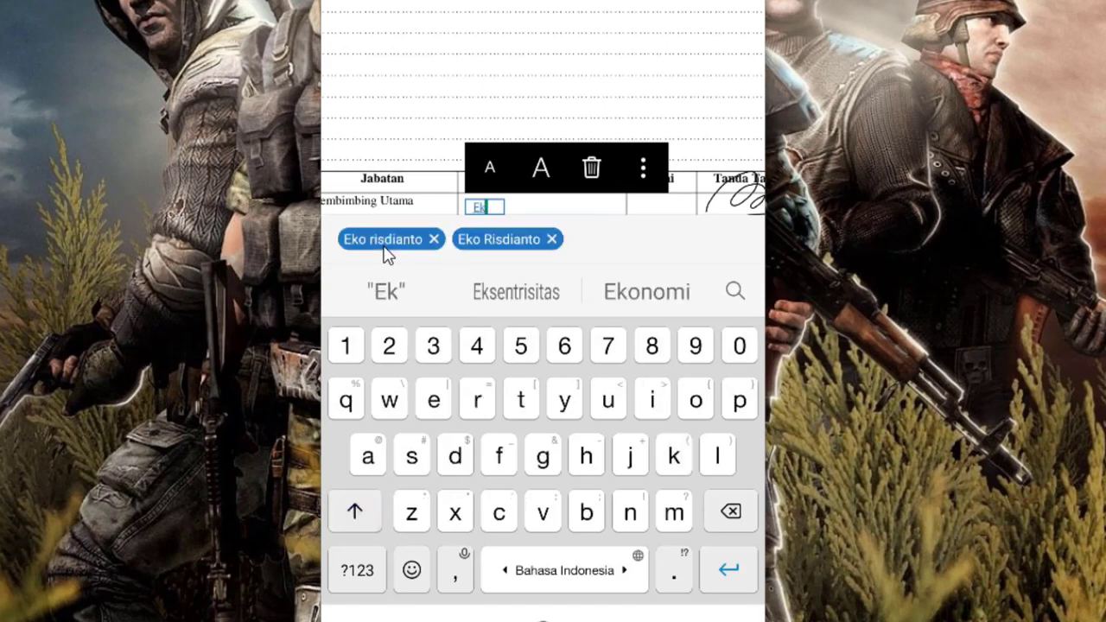
pyautogui.write('o')
pyautogui.press('BackSpace')
pyautogui.press('BackSpace')
pyautogui.press('BackSpace')
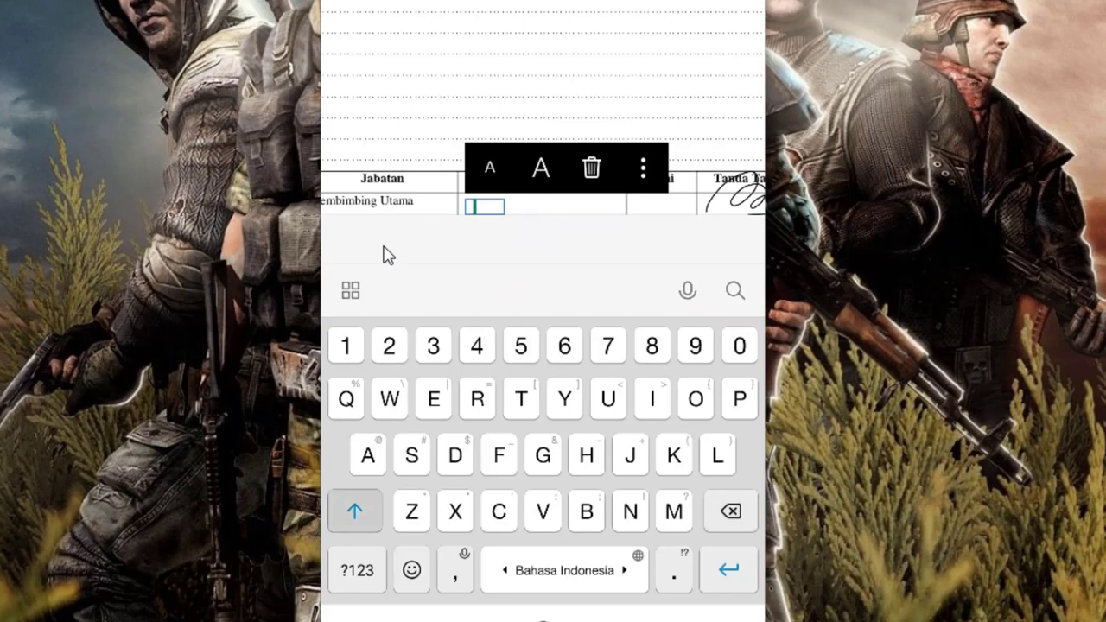
pyautogui.write('Eko ')
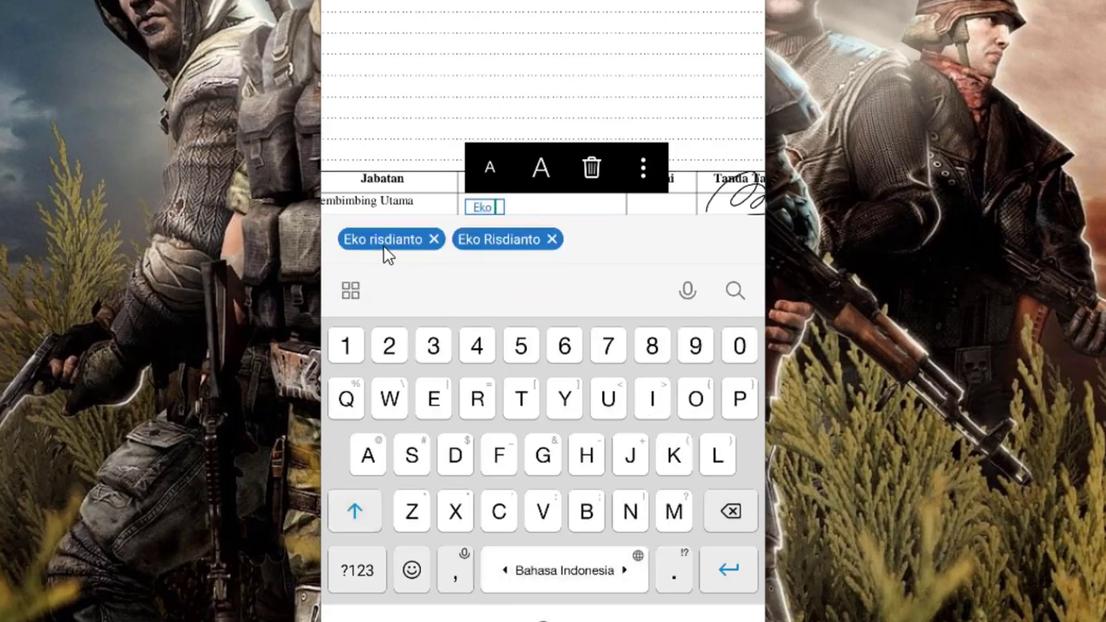
pyautogui.write('Risdianto')
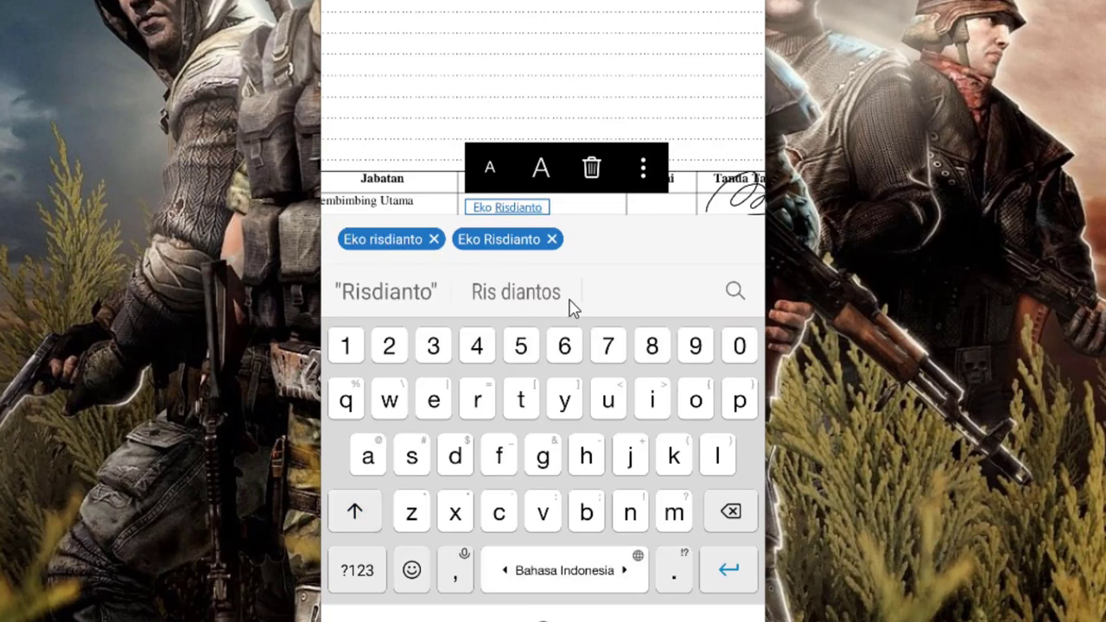
pyautogui.click(633, 309)
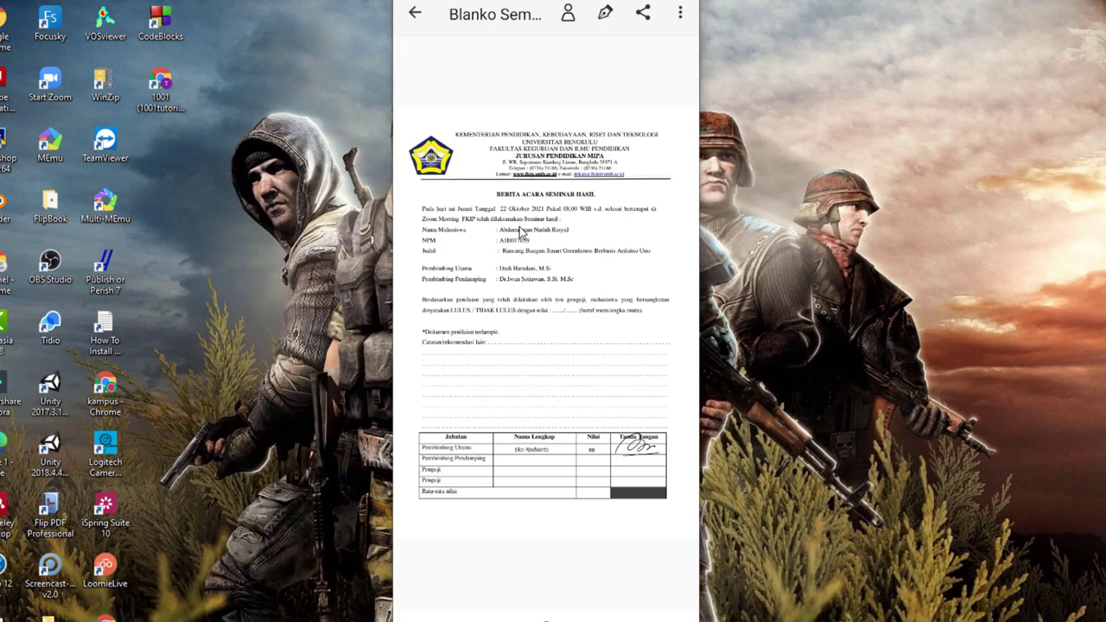
# Share the completed Blanko Semhas form from Adobe Fill & Sign
pyautogui.click(644, 14)
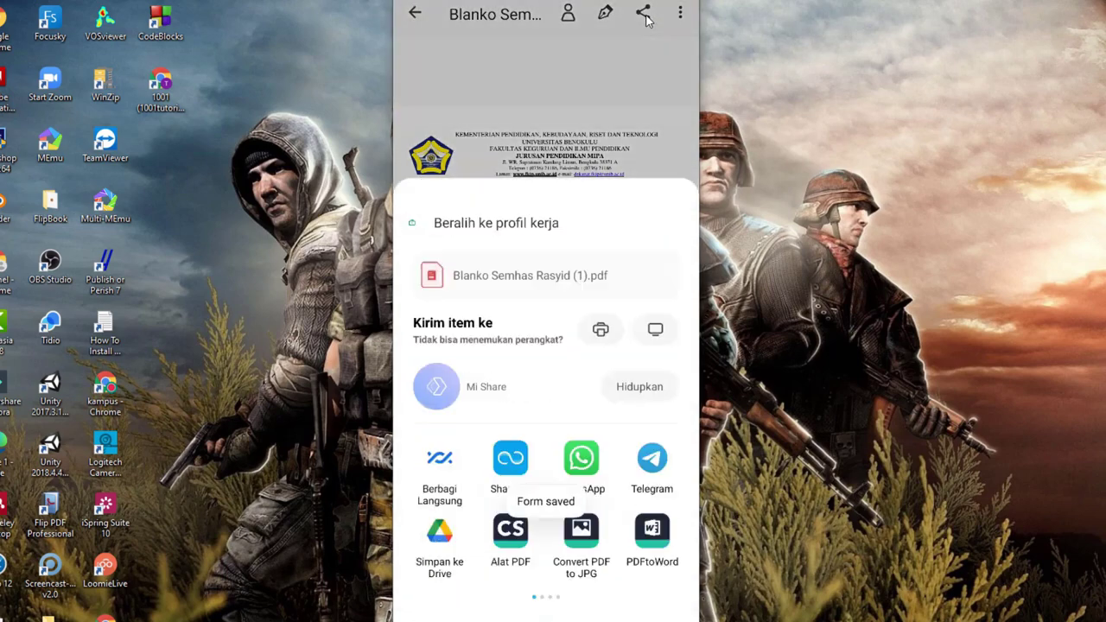